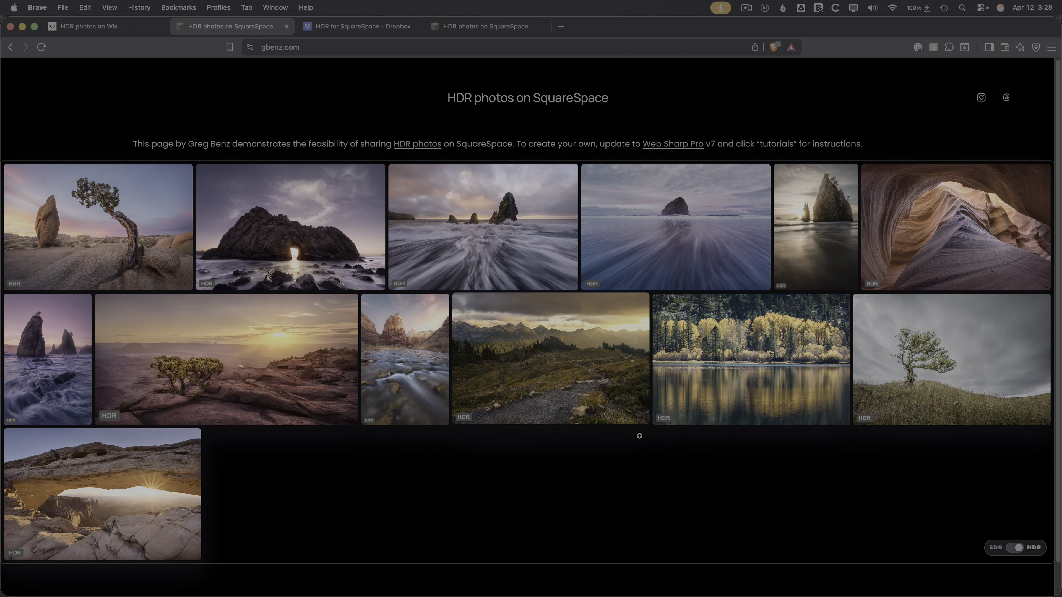
Step: Compare the SquareSpace photo gallery in SDR and HDR by toggling between the two modes, finishing on HDR
left_click(1013, 548)
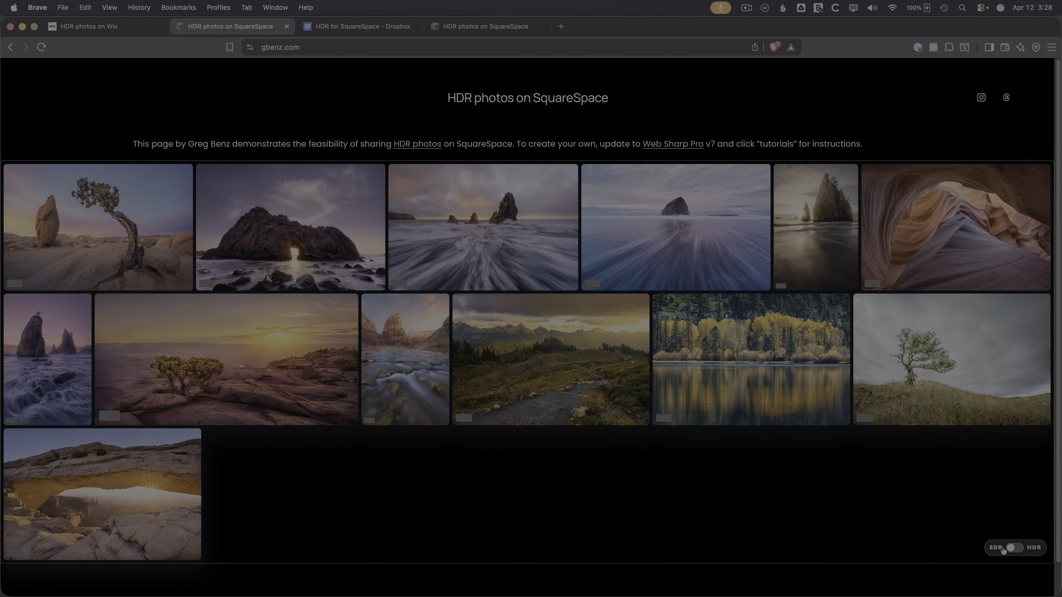
left_click(1013, 548)
left_click(1012, 548)
left_click(1012, 548)
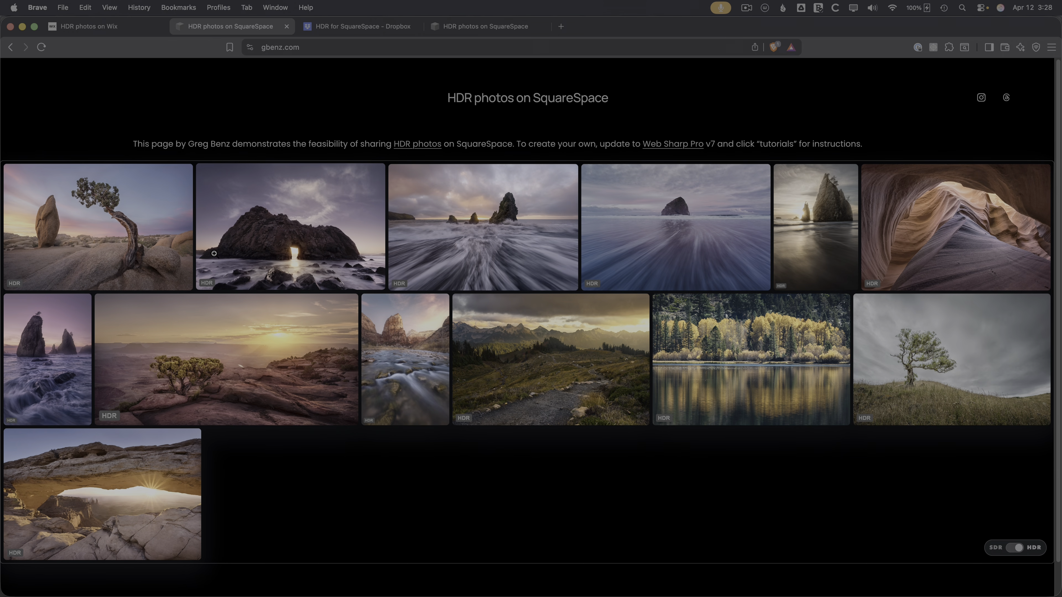
Step: View the Keyhole Arch photo in large view, browse forward to End of an Era, and return to the gallery
left_click(264, 232)
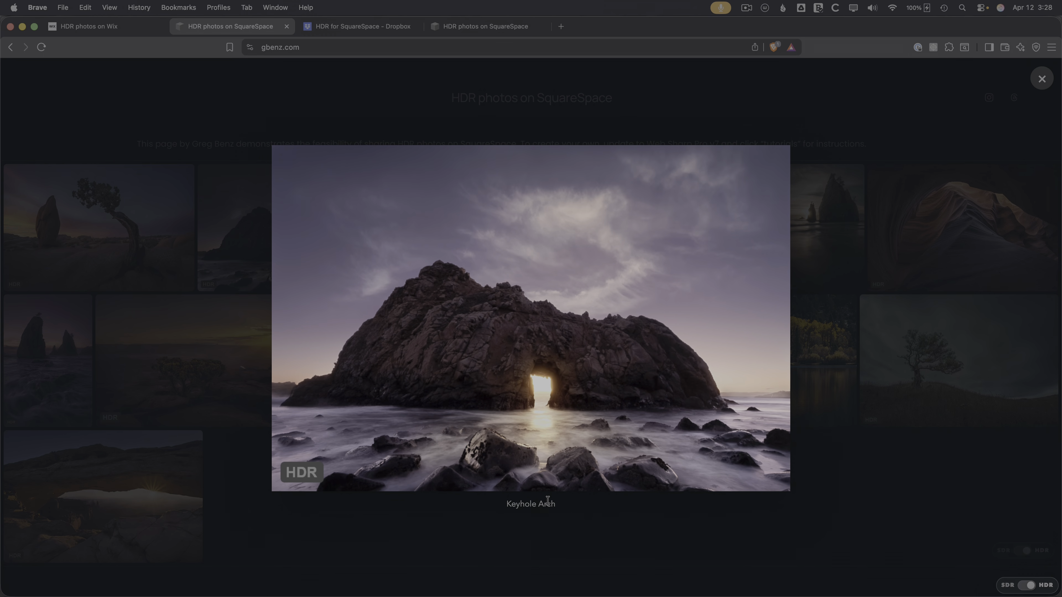
key("Right")
key("Right")
key("Right")
key("Right")
key("Right")
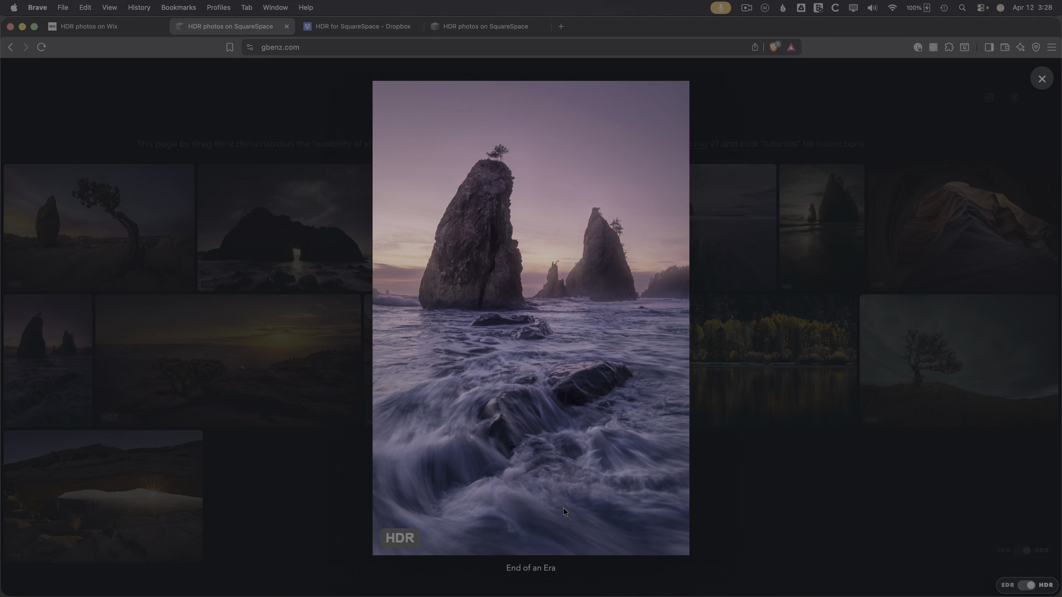
key("Escape")
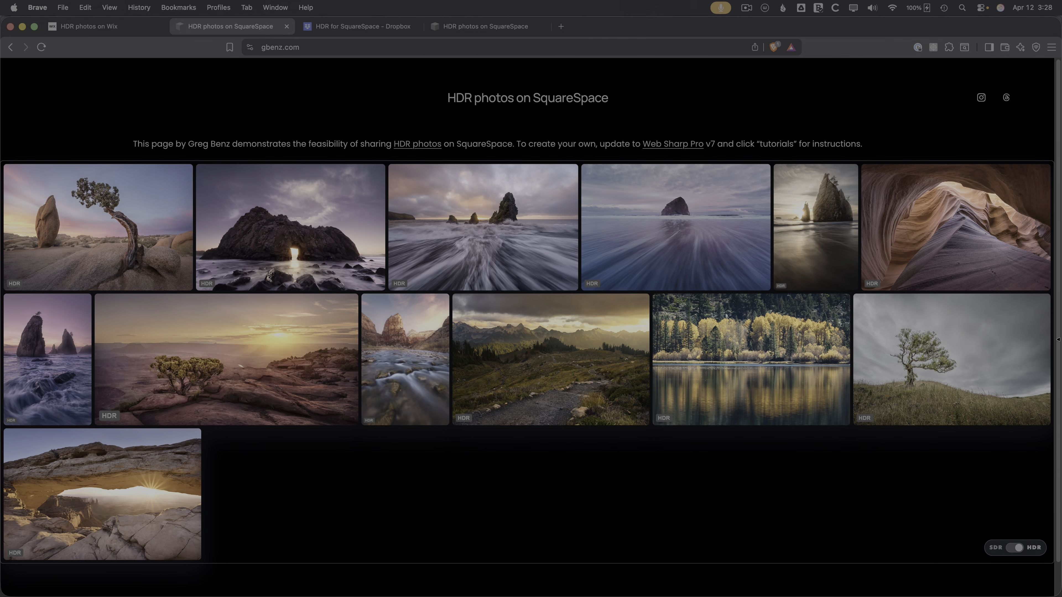
Step: Narrow the browser window to check how the gallery reflows, and restore the window's full width
left_click_drag(1060, 332, 1060, 418)
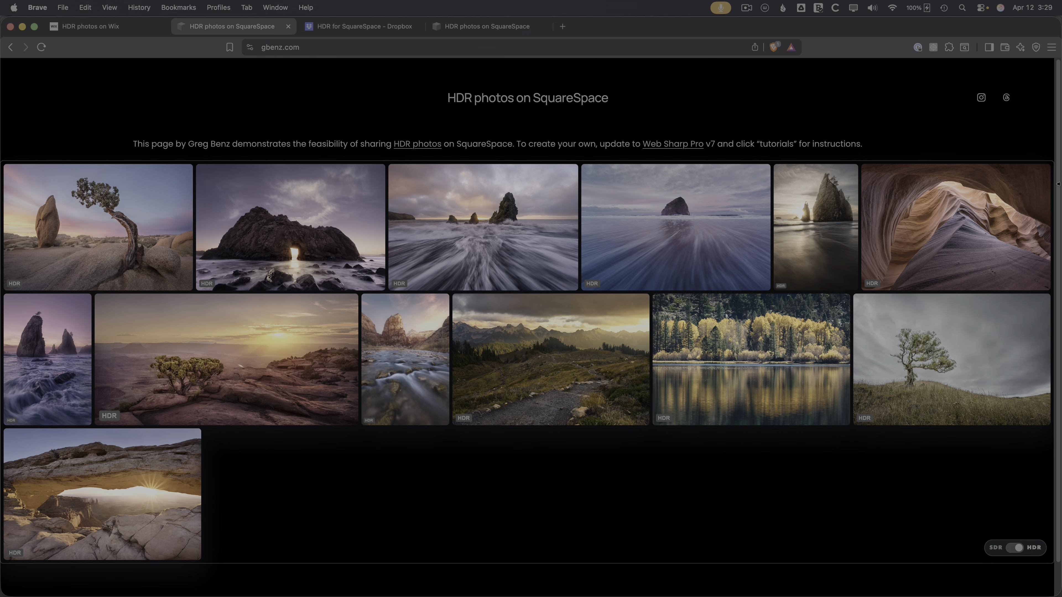
left_click_drag(1060, 202, 853, 202)
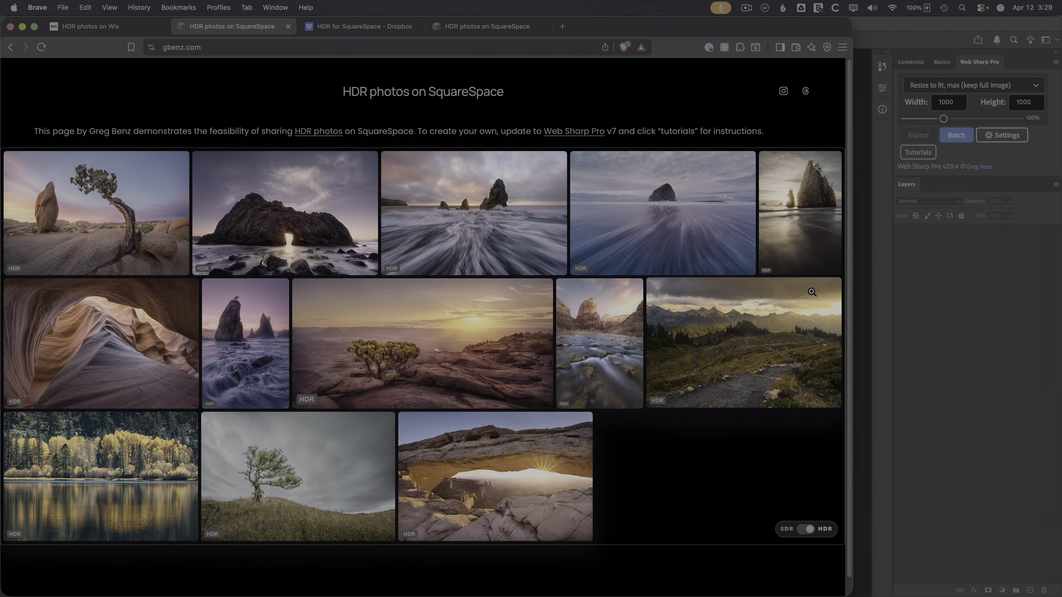
left_click_drag(850, 295, 1057, 295)
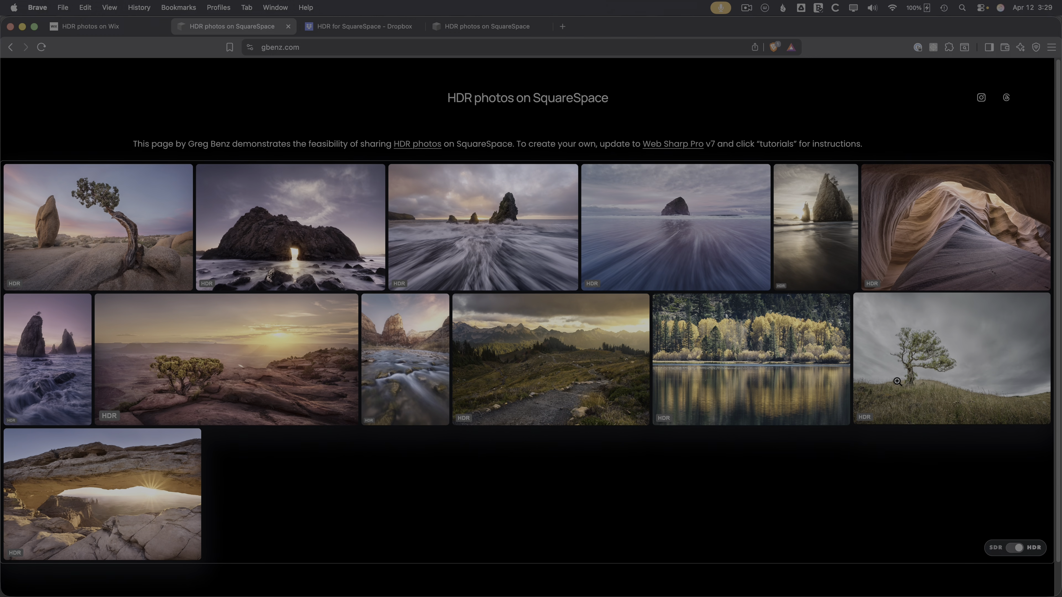
Step: Upload all 13 JPGs from the local SquareSpace - Wix folder to Dropbox's HDR for SquareSpace folder and dismiss the upload report
left_click(361, 30)
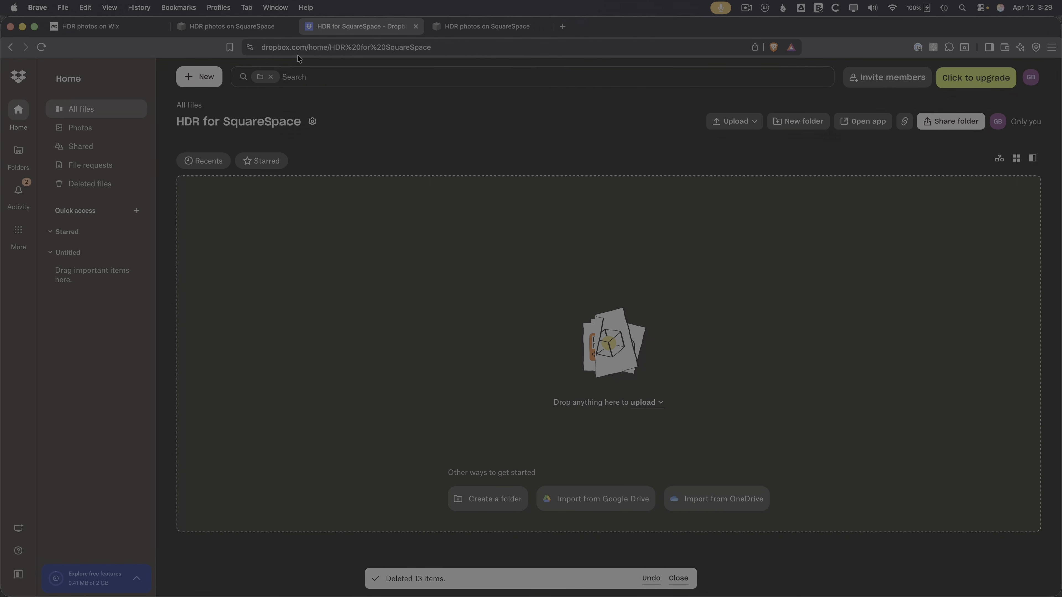
key("super+Tab")
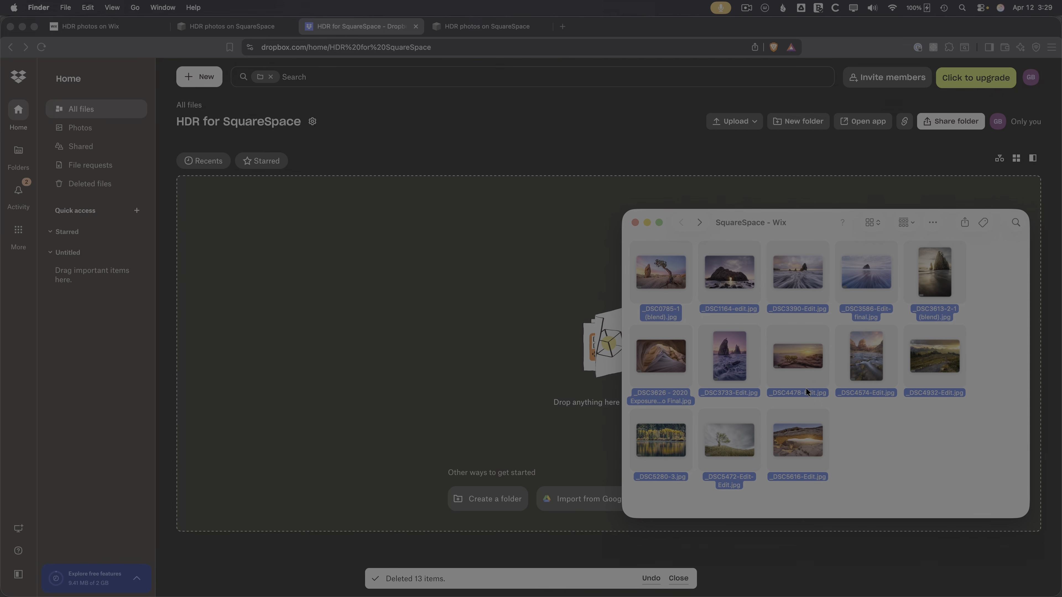
left_click(900, 448)
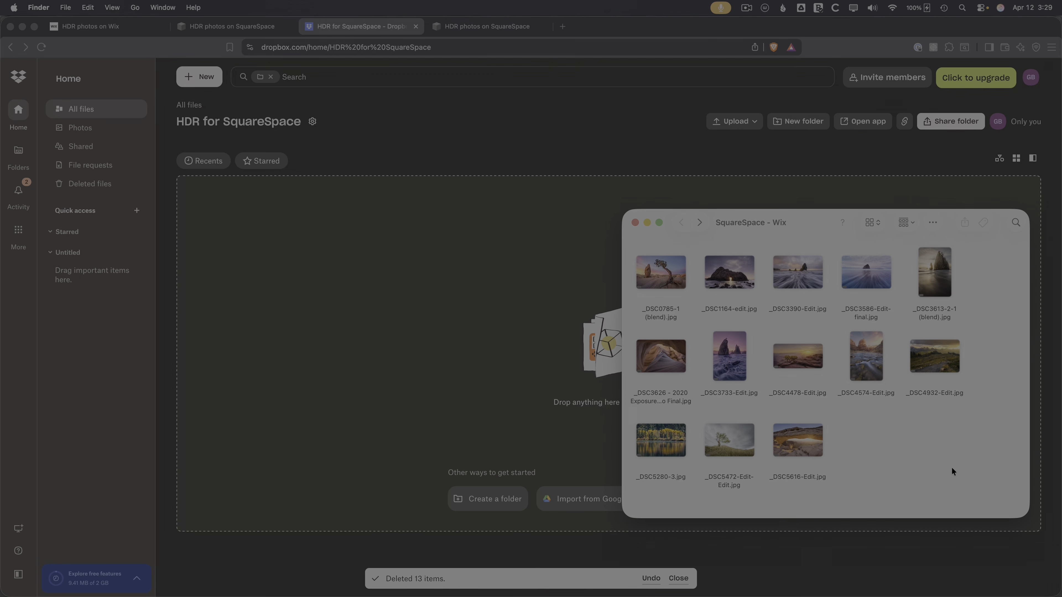
left_click_drag(951, 468, 640, 259)
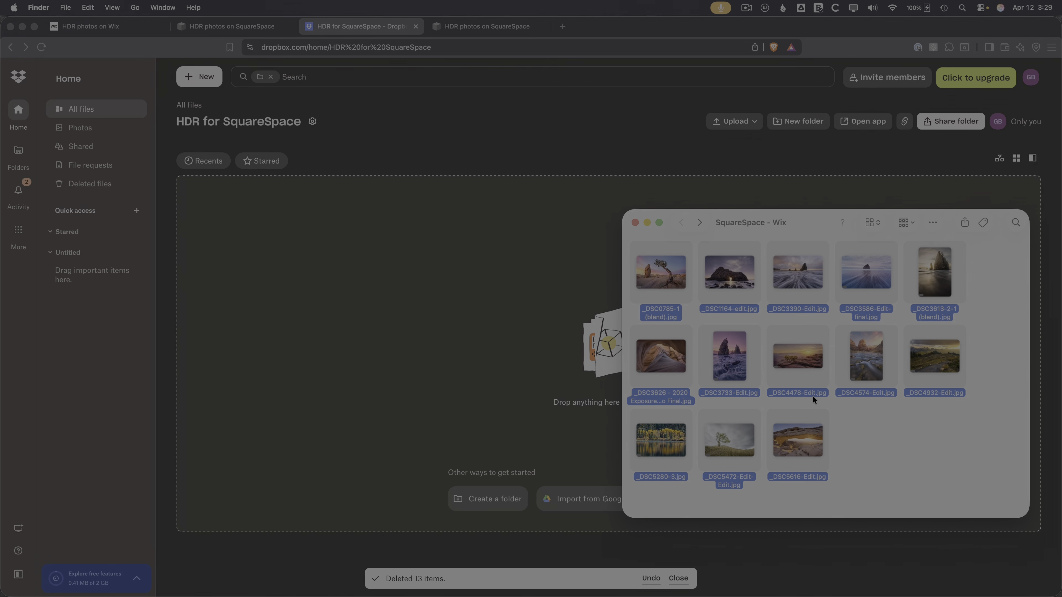
left_click_drag(796, 364, 493, 324)
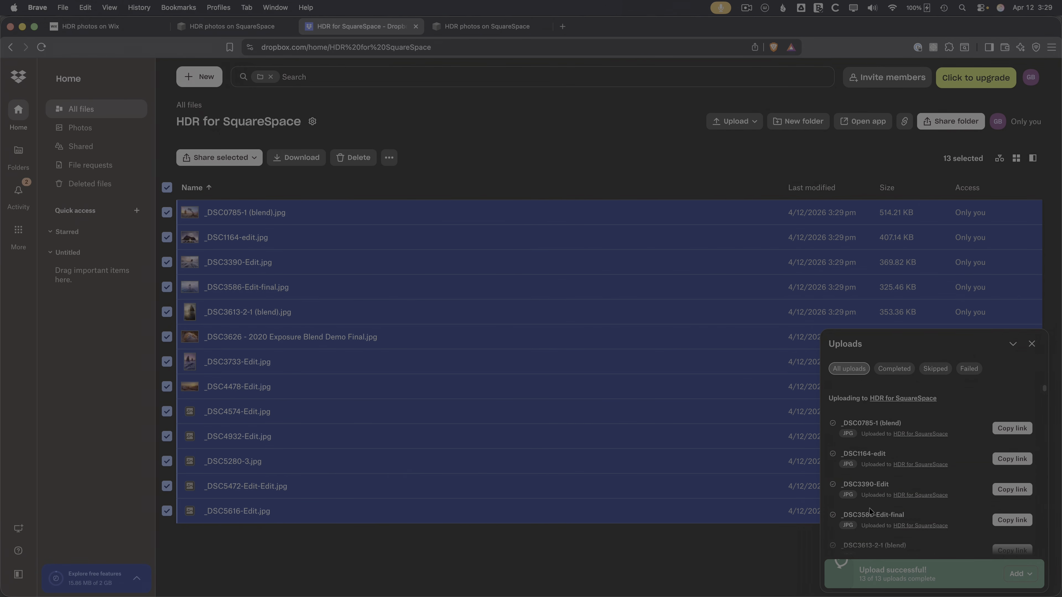
left_click(1033, 344)
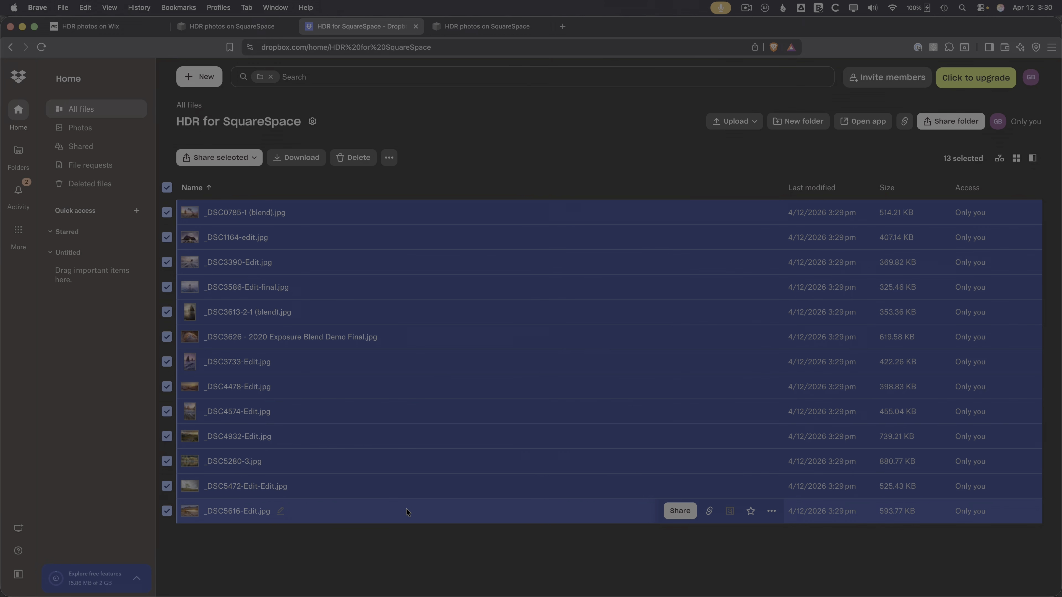
Step: Switch to Photoshop, open Web Sharp Pro's HDR sharing tool for SquareSpace and Wix, and compare its light and dark page previews, ending on dark
key("super+Tab")
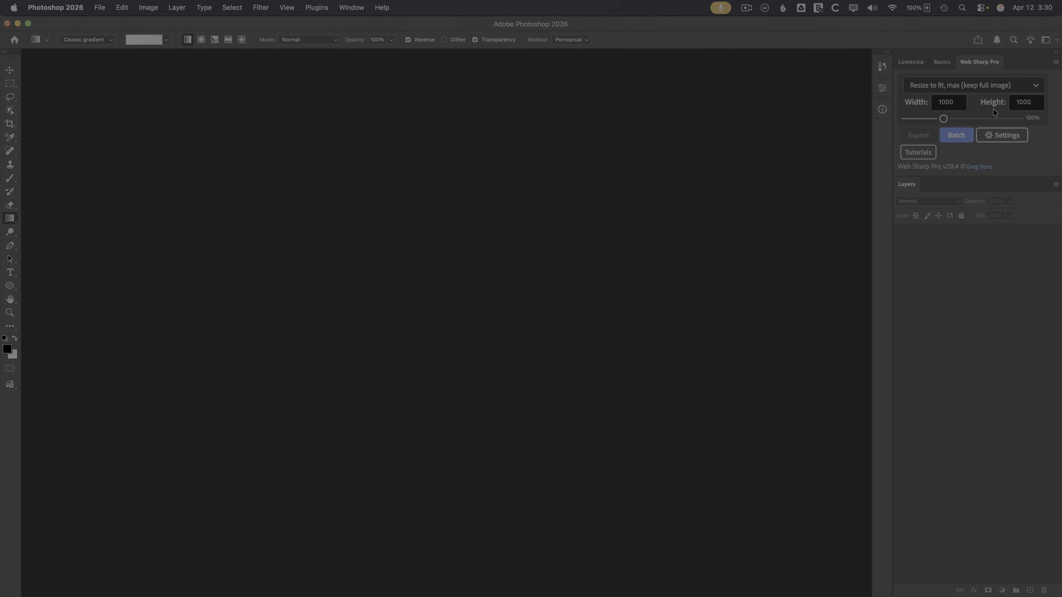
left_click(1055, 63)
mouse_move(1029, 67)
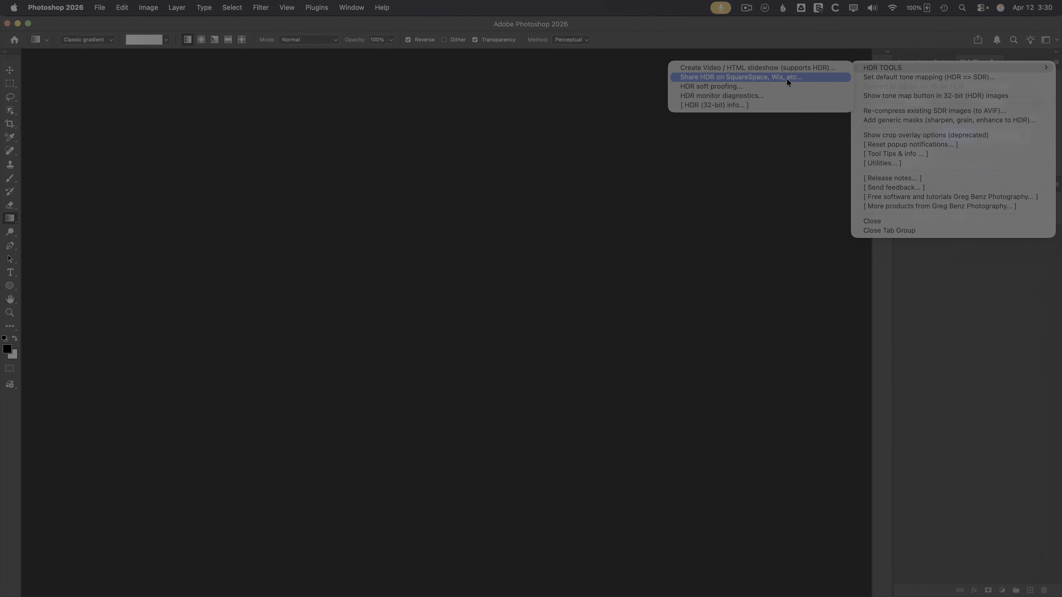
left_click(773, 77)
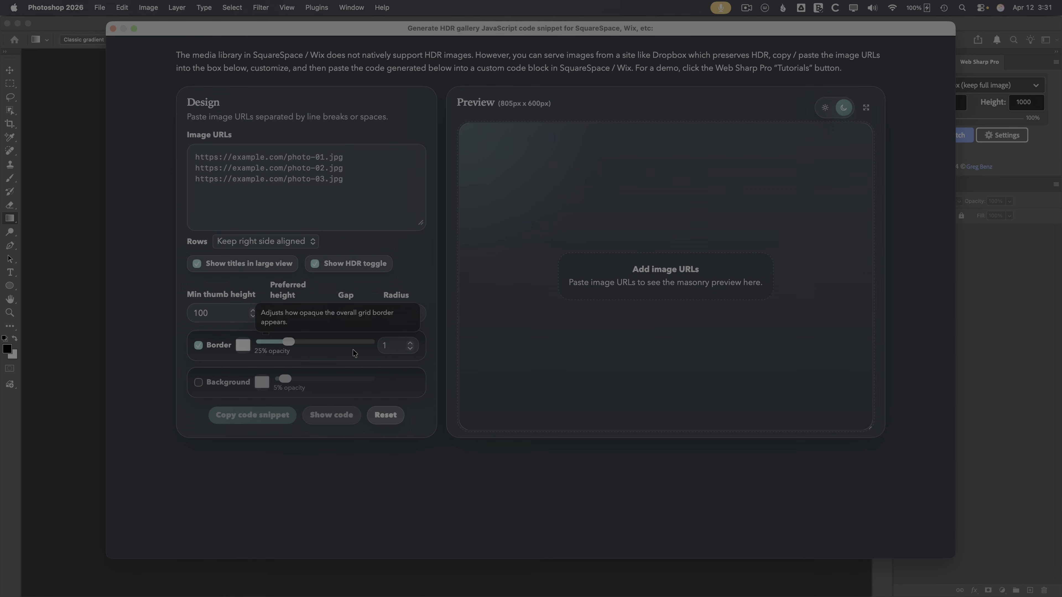
left_click(825, 110)
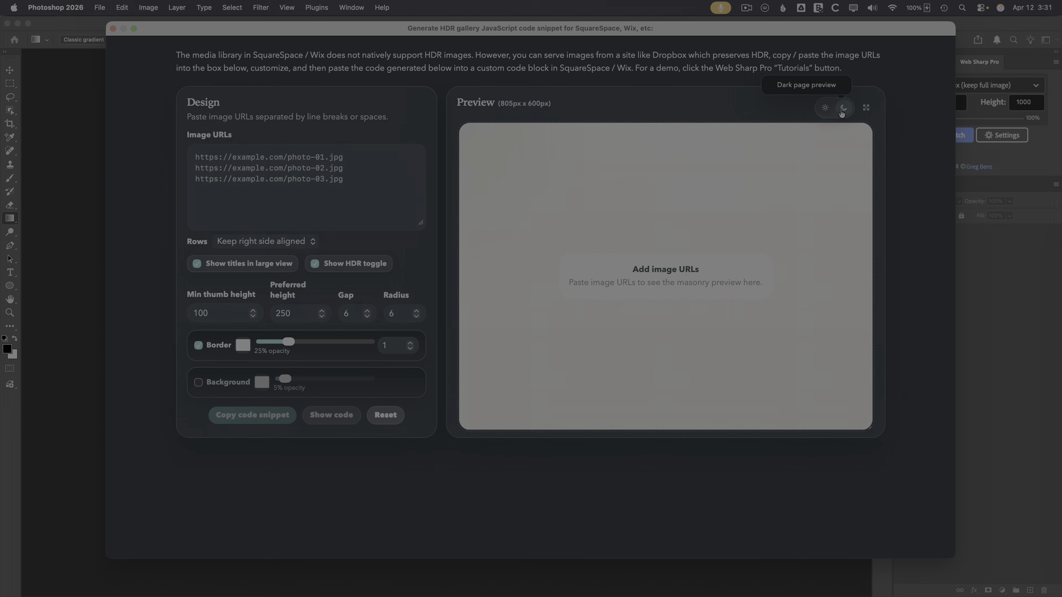
left_click(842, 110)
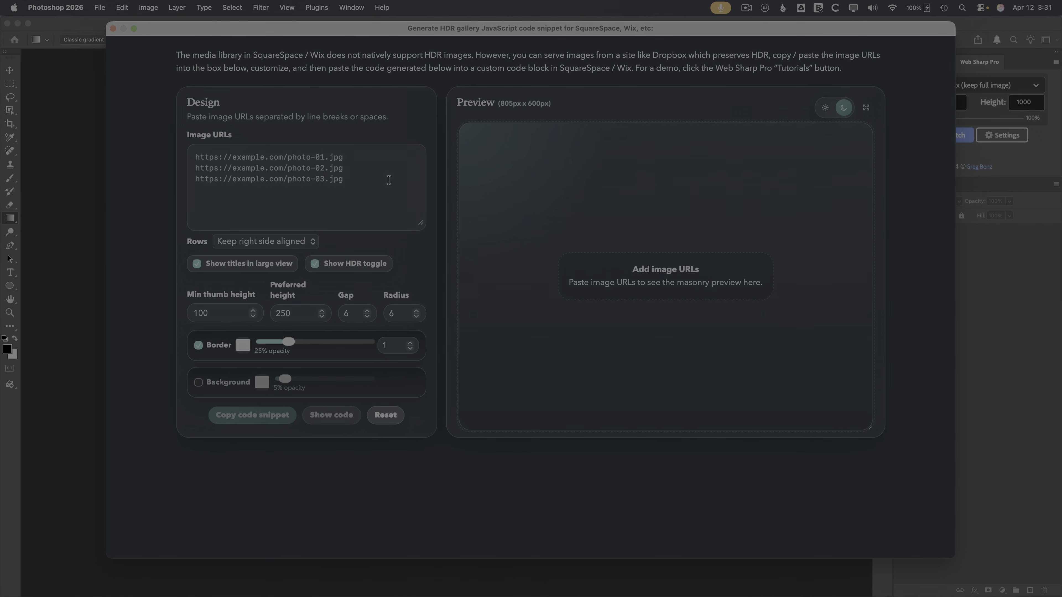
Step: Switch to Dropbox, copy the link of only _DSC0785-1 (blend).jpg, and paste it into the Image URLs of Photoshop's HDR gallery generator
key("super+Tab")
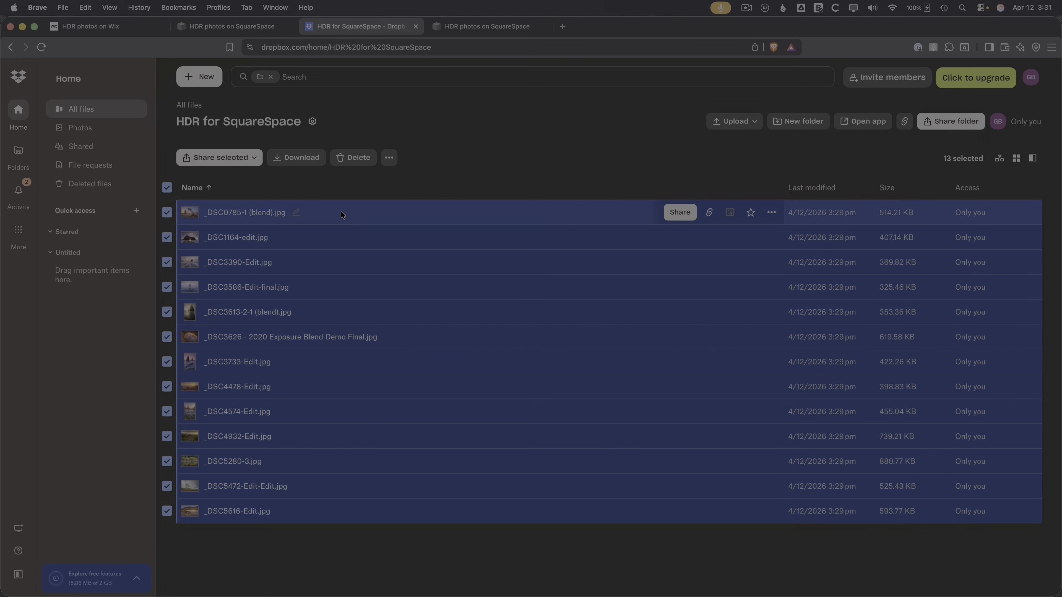
right_click(341, 230)
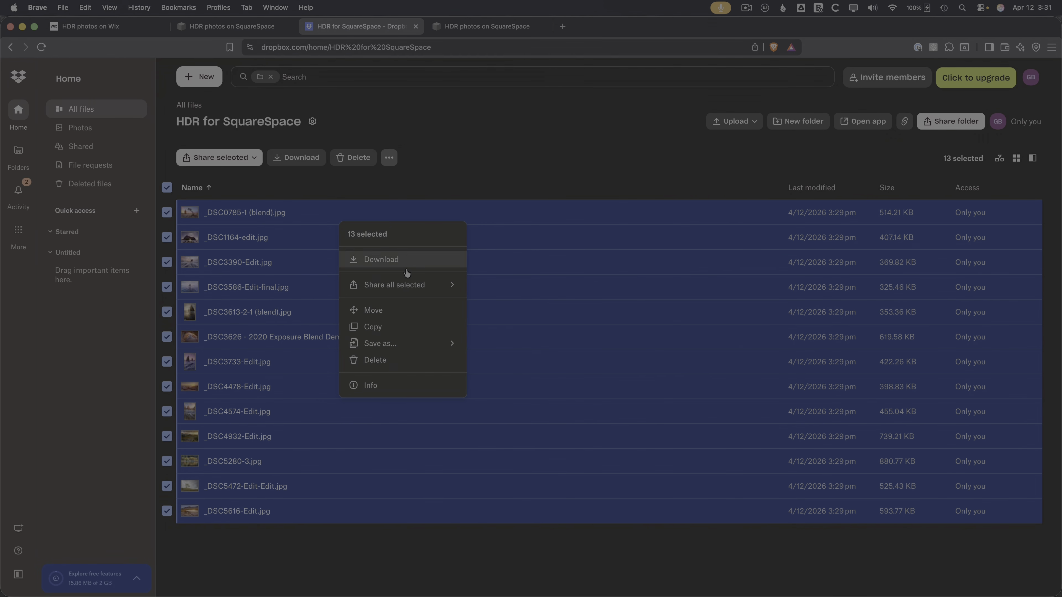
left_click(312, 549)
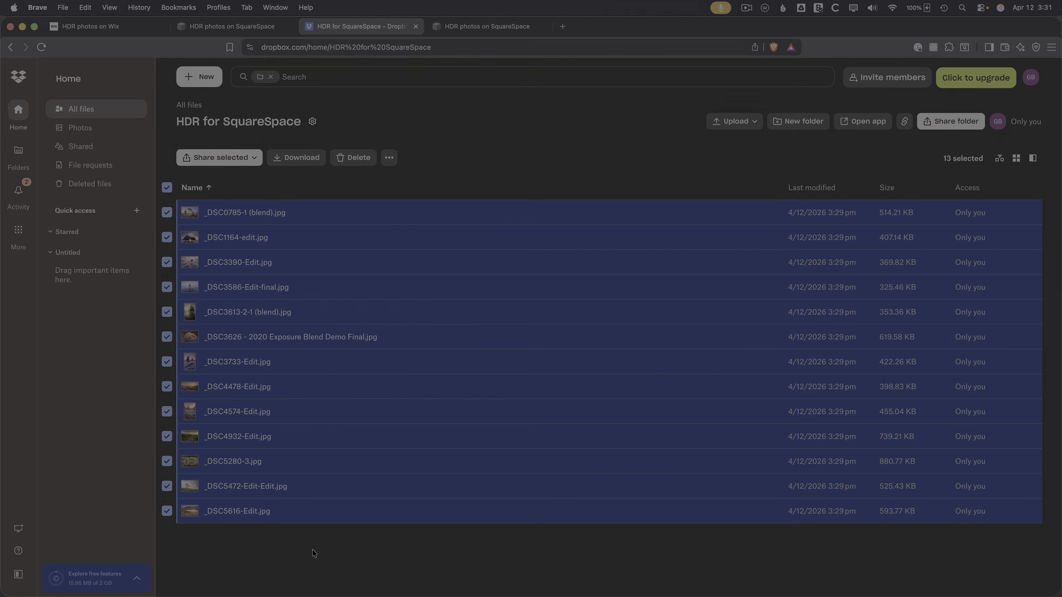
left_click(311, 548)
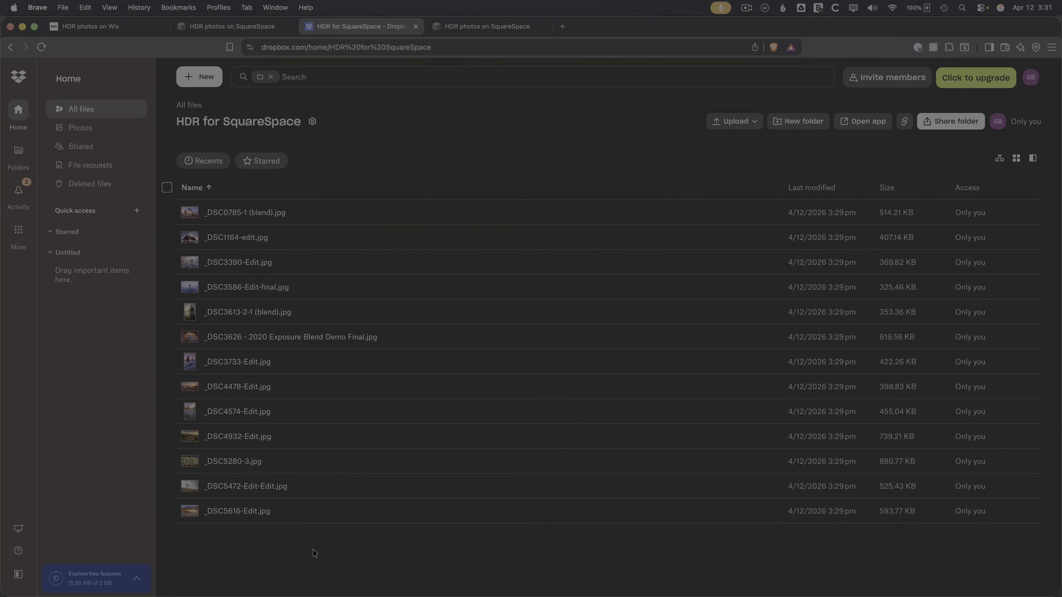
right_click(312, 214)
left_click(356, 297)
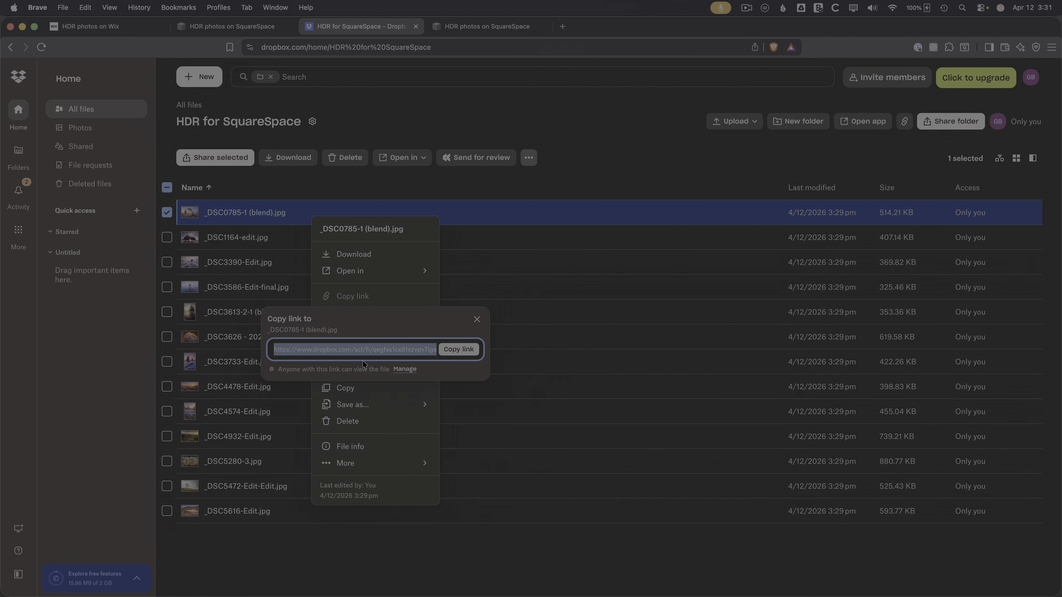
key("super+Tab")
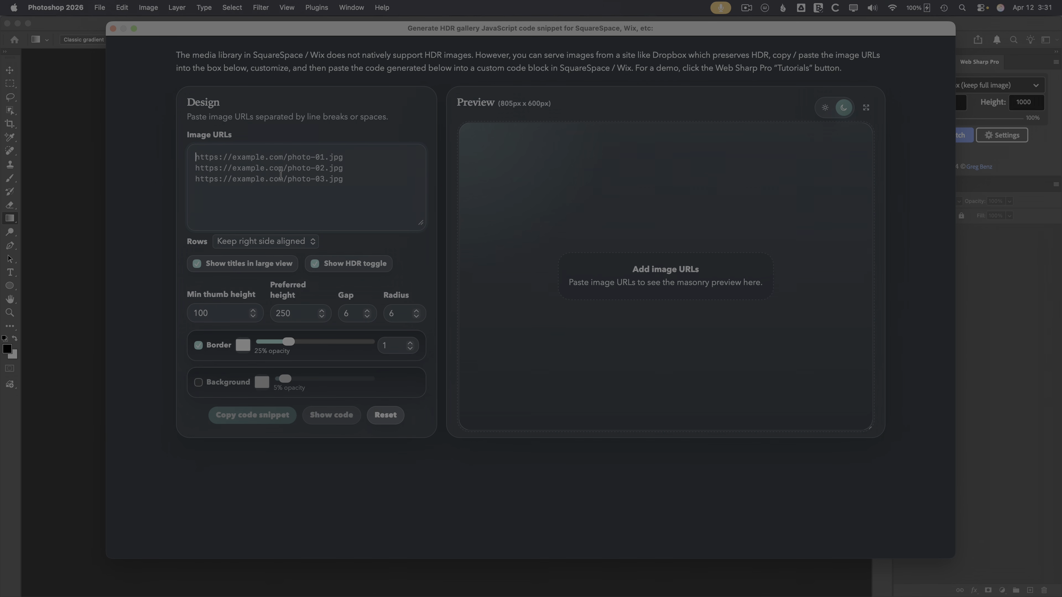
key("super+v")
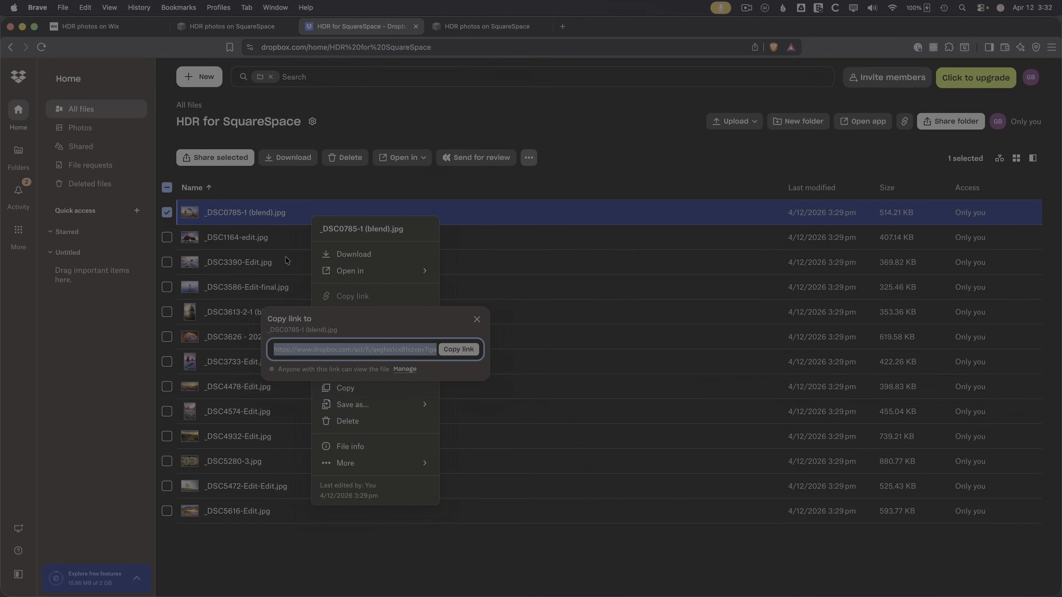
Step: Copy the Dropbox link of _DSC1164-edit.jpg and add it to the gallery generator's Image URLs
right_click(289, 237)
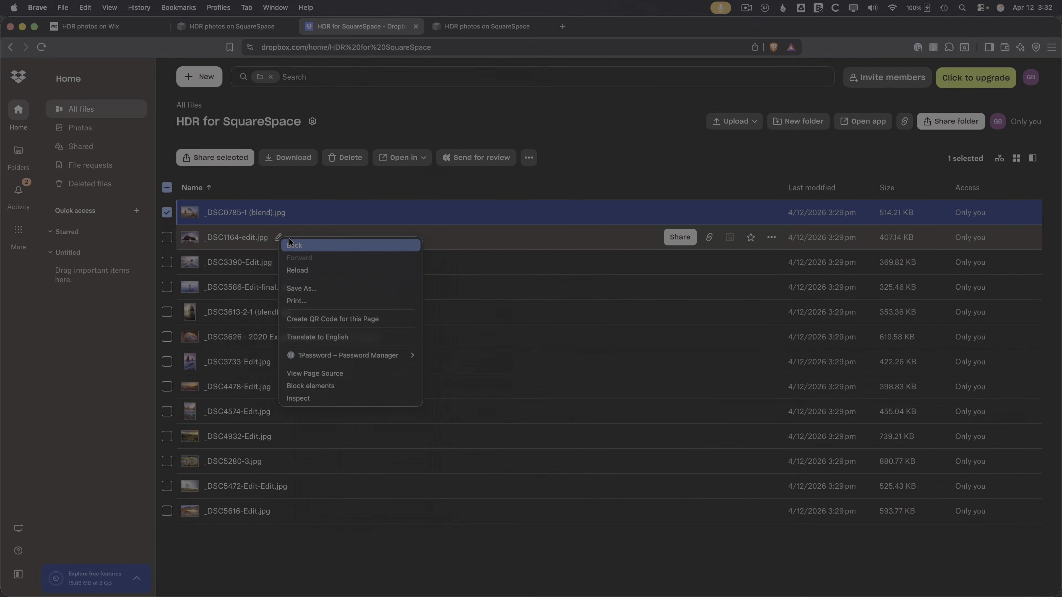
right_click(326, 237)
left_click(375, 312)
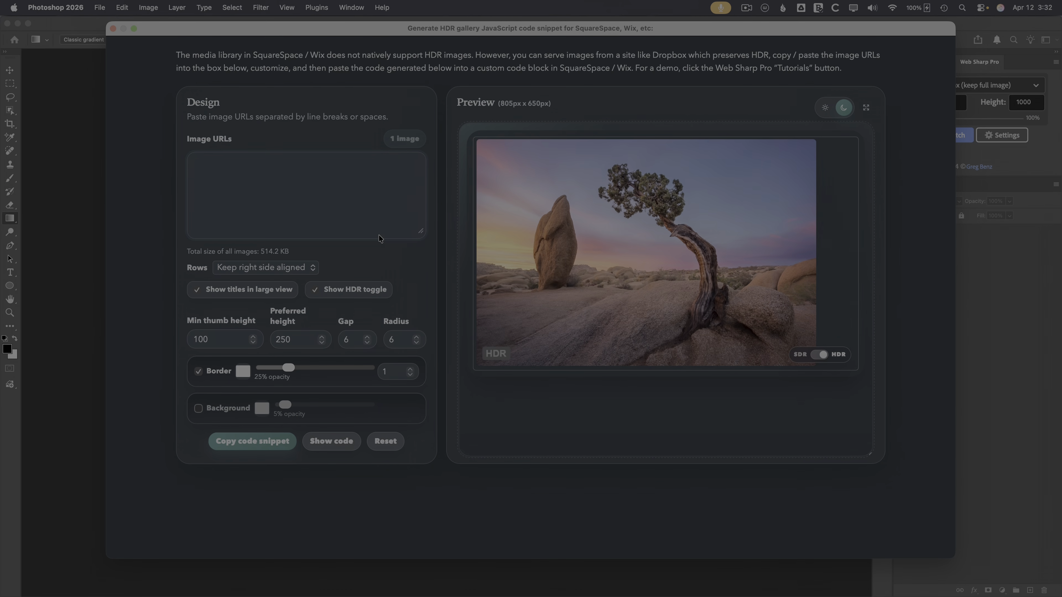
key("super+v")
key("super+v")
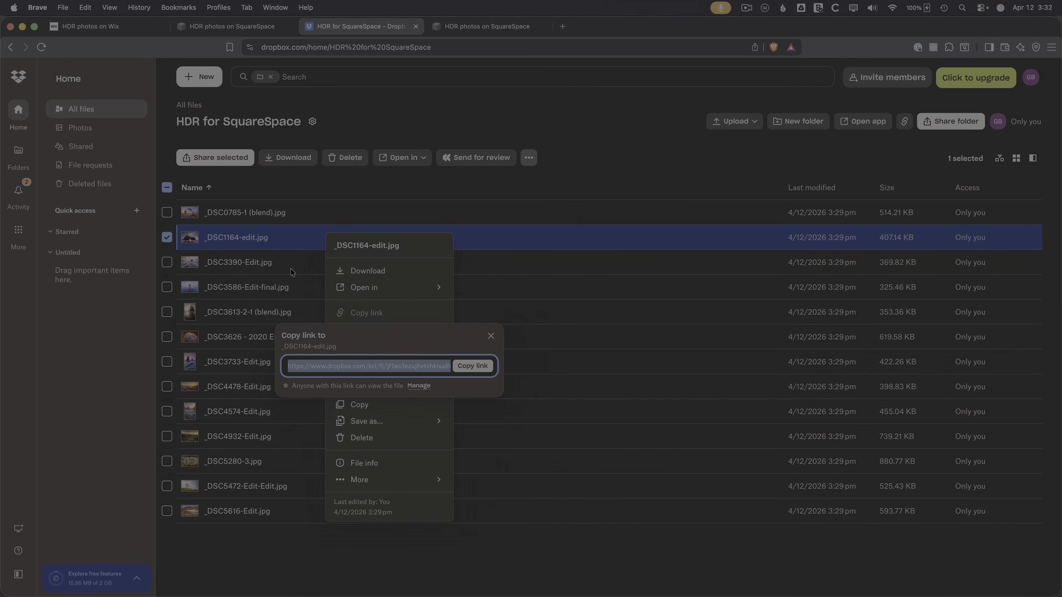
Step: Copy the Dropbox link of _DSC3390-Edit.jpg and add it to the Image URLs, enlarging that text box downward
right_click(294, 270)
right_click(344, 263)
left_click(387, 340)
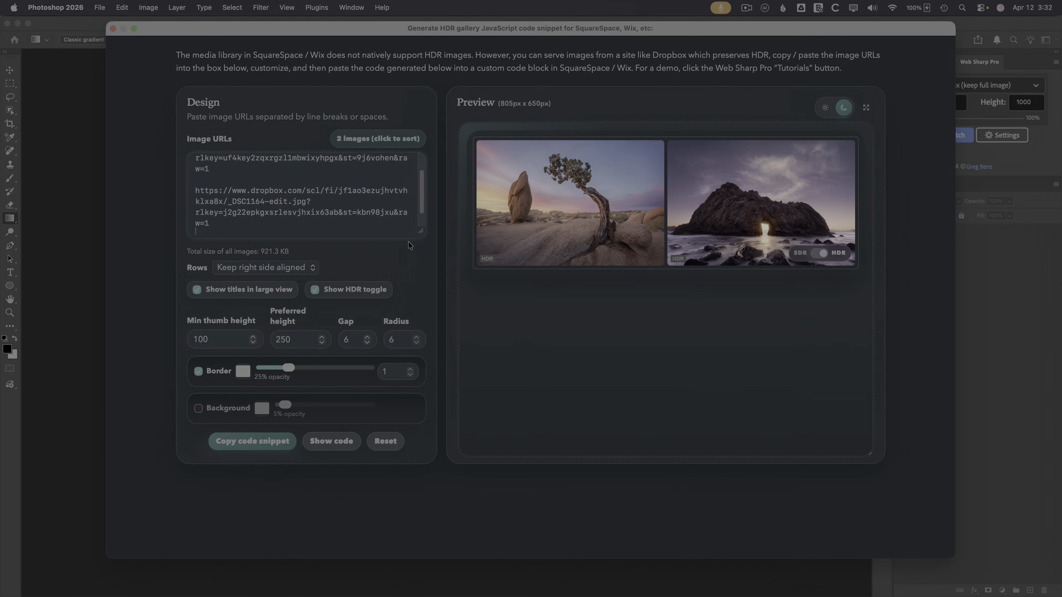
left_click_drag(419, 232, 412, 412)
key("super+v")
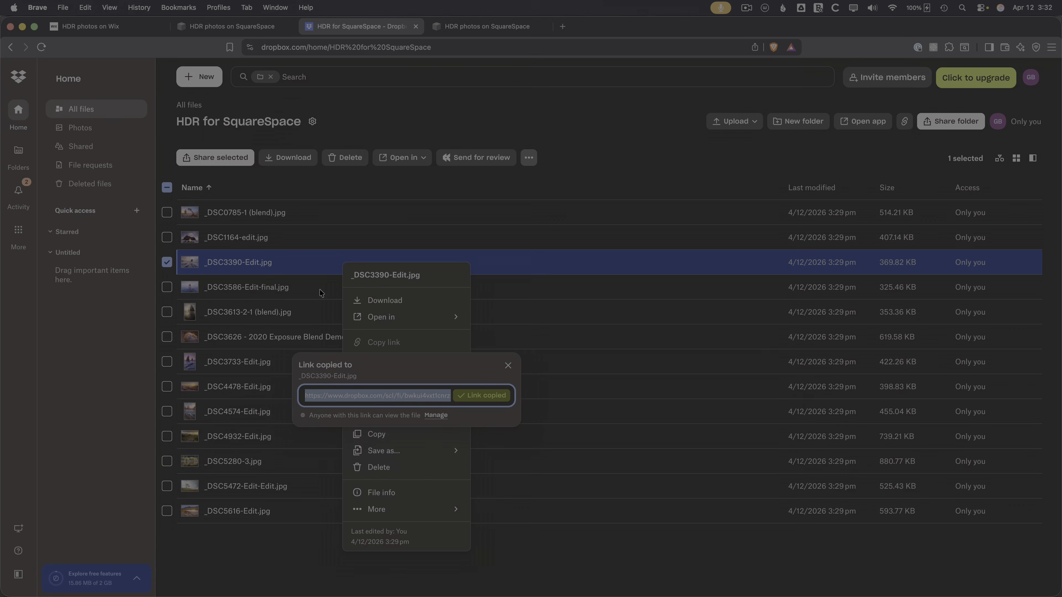
Step: Copy the Dropbox link of _DSC3586-Edit-final.jpg and add it to the gallery generator's Image URLs
right_click(321, 293)
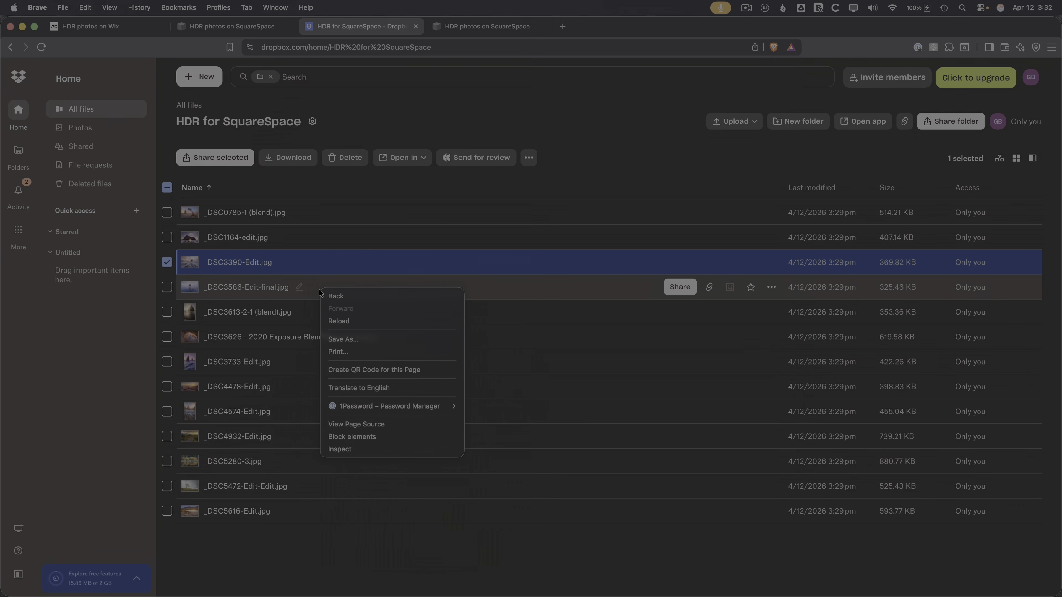
right_click(397, 291)
left_click(446, 367)
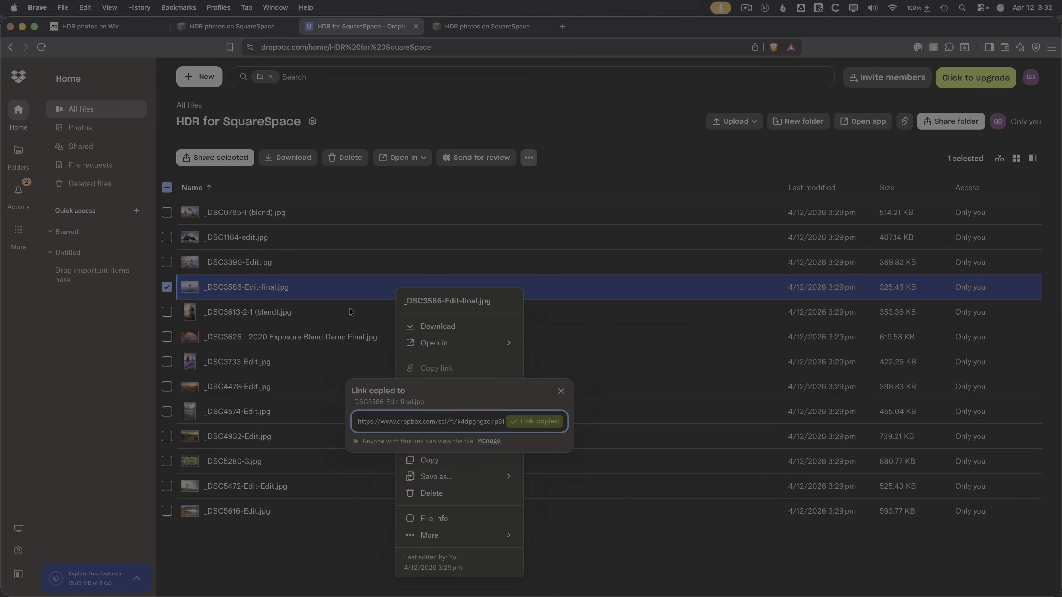
Step: Copy the Dropbox link of _DSC3613-2-1 (blend).jpg and add it to the gallery generator's Image URLs
right_click(351, 308)
right_click(340, 308)
left_click(393, 388)
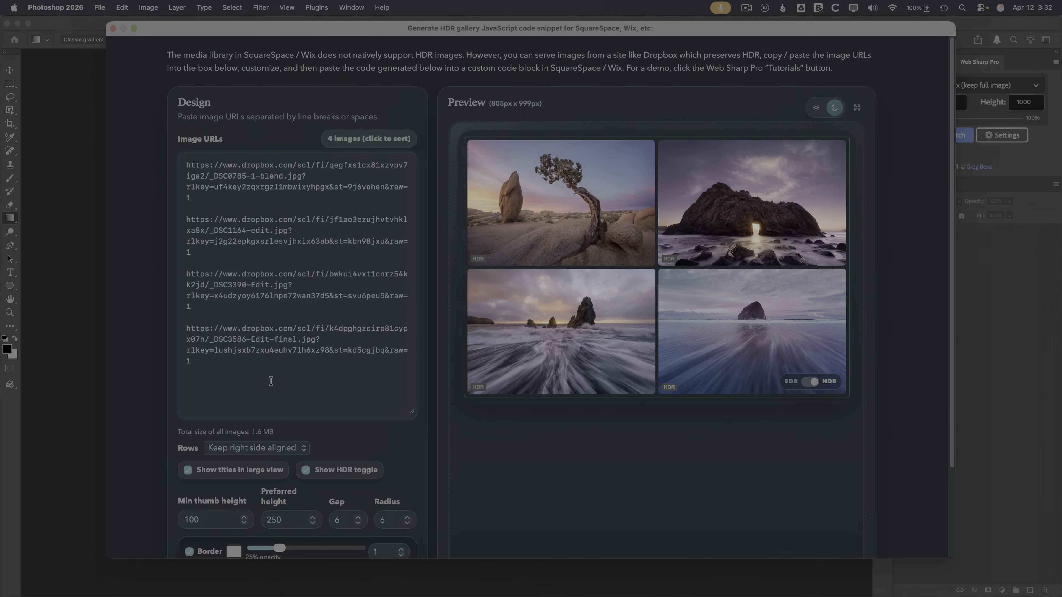
key("super+v")
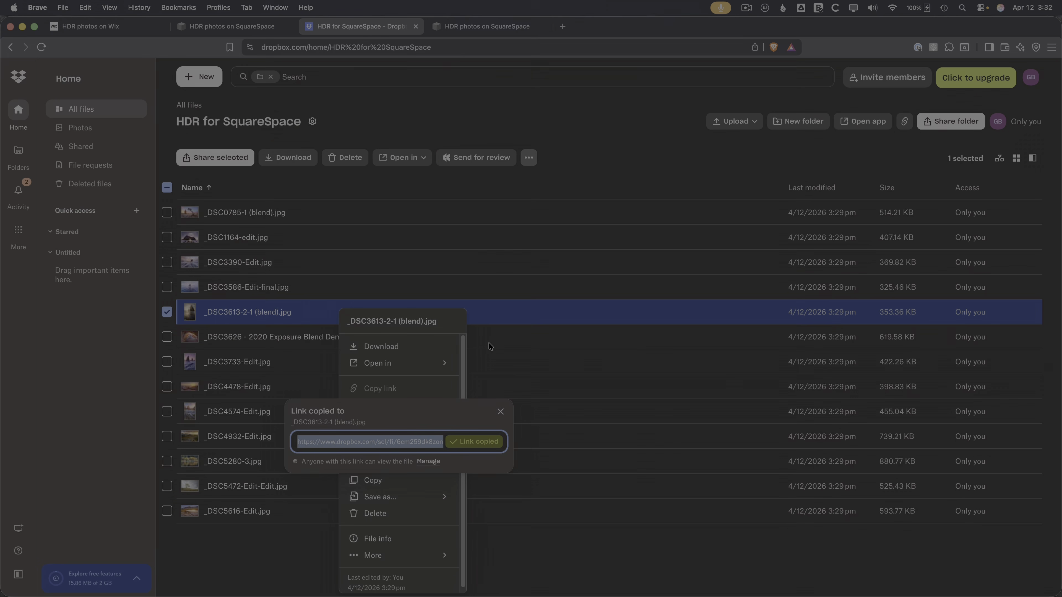
Step: Copy the Dropbox link of _DSC3626 - 2020 Exposure Blend Demo Final.jpg and add it to the gallery generator's Image URLs
right_click(489, 343)
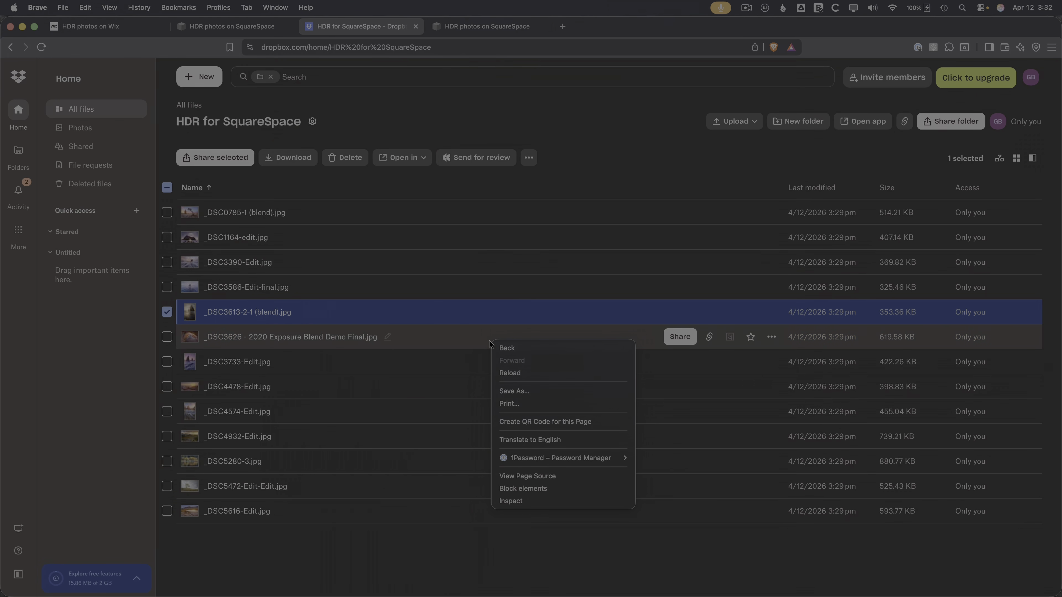
right_click(471, 338)
left_click(511, 142)
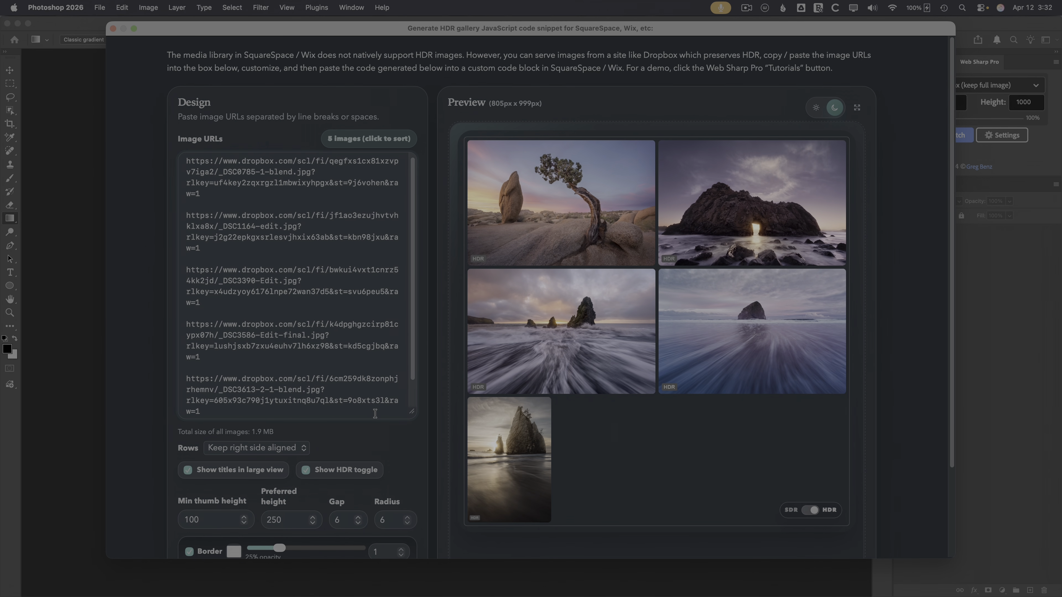
key("super+v")
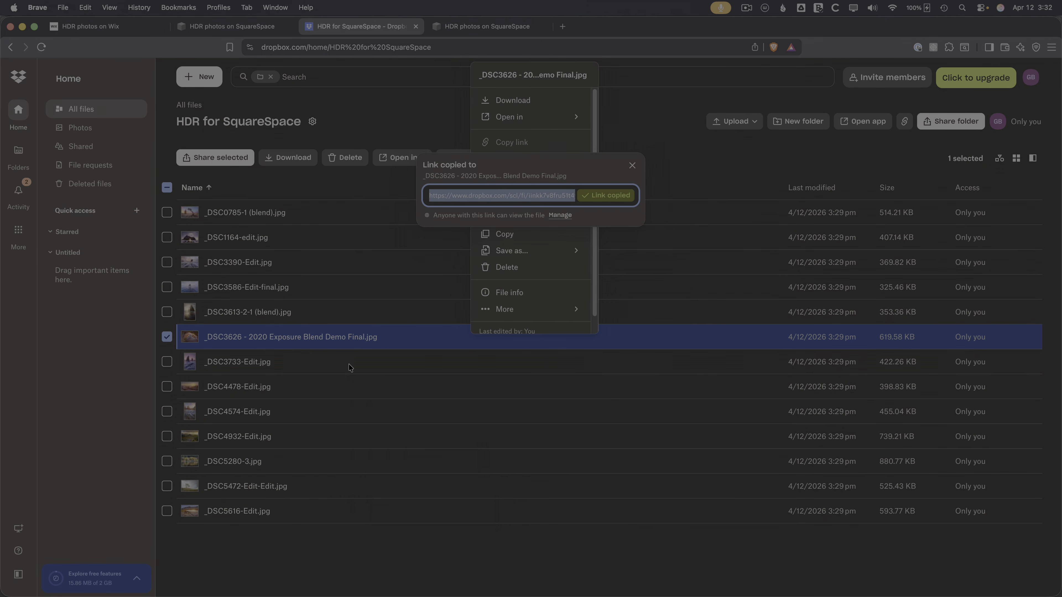
Step: Copy the Dropbox link of _DSC3733-Edit.jpg and add it to the gallery generator's Image URLs
right_click(337, 361)
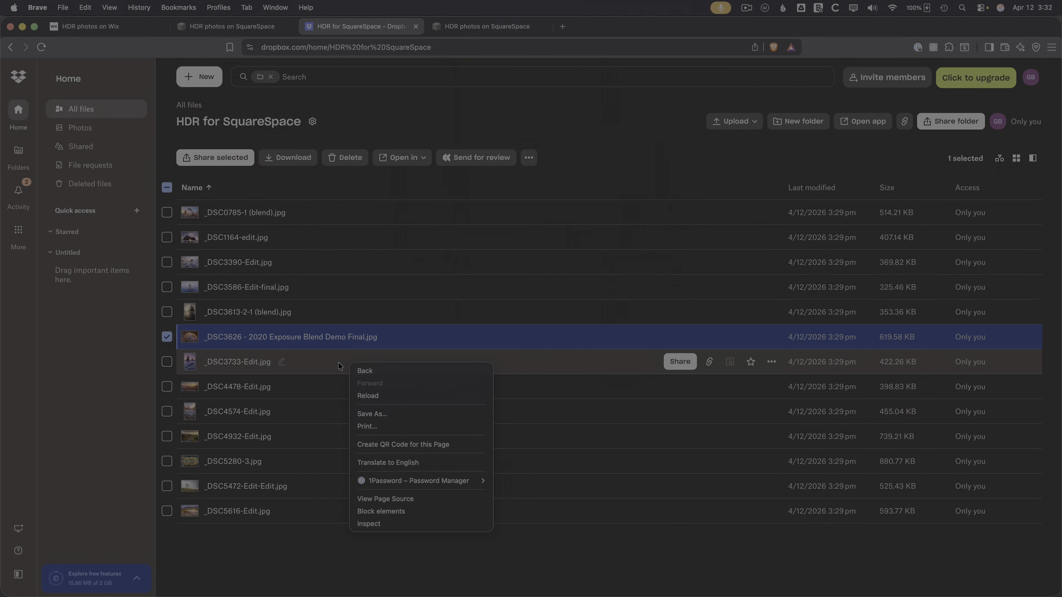
left_click(406, 160)
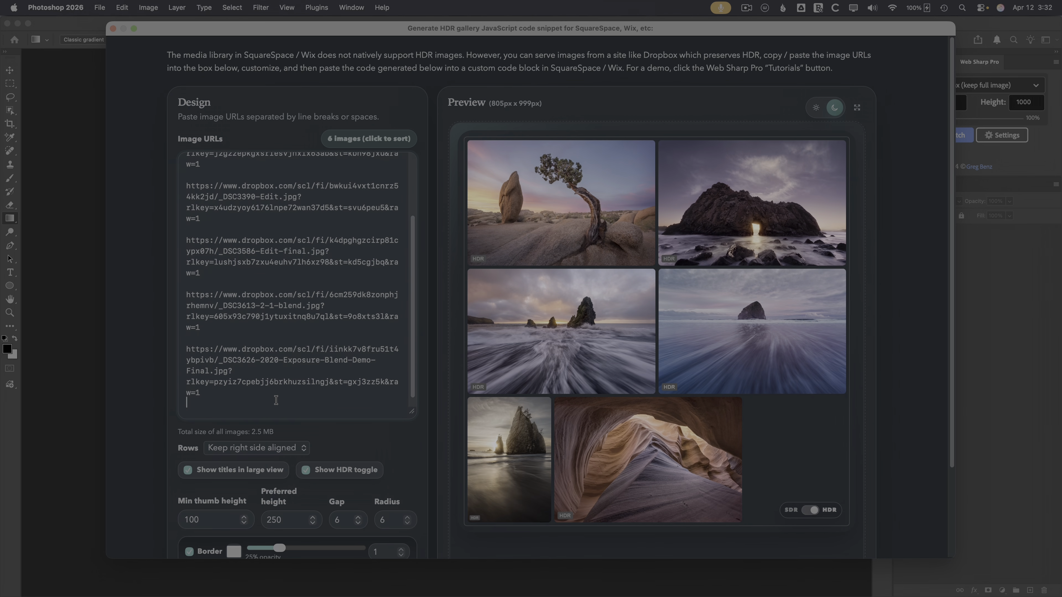
key("super+v")
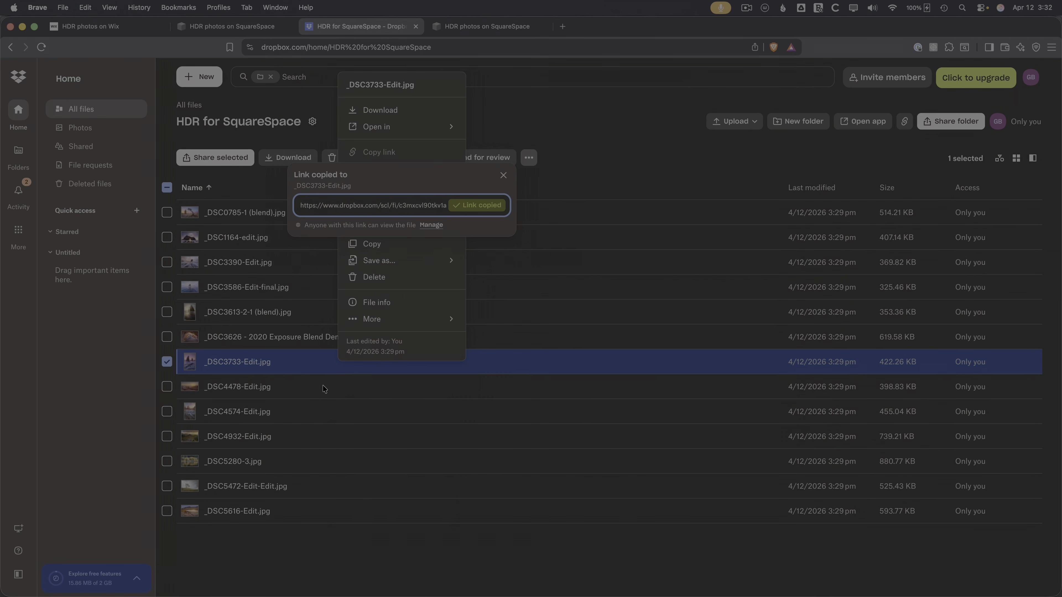
Step: Copy the Dropbox link of _DSC4478-Edit.jpg and add it to the gallery generator's Image URLs
right_click(322, 385)
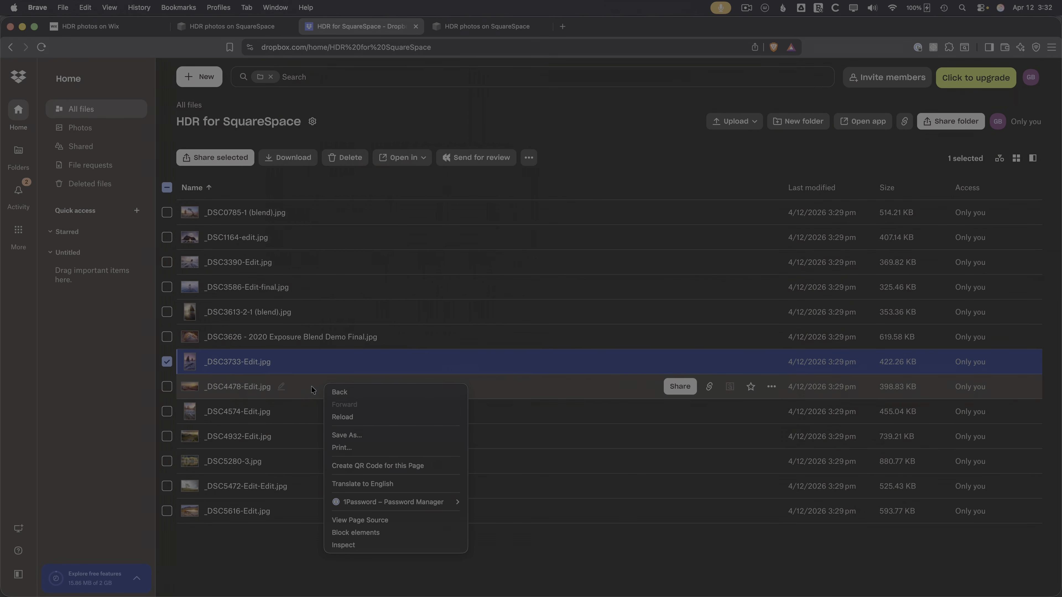
right_click(372, 368)
left_click(364, 175)
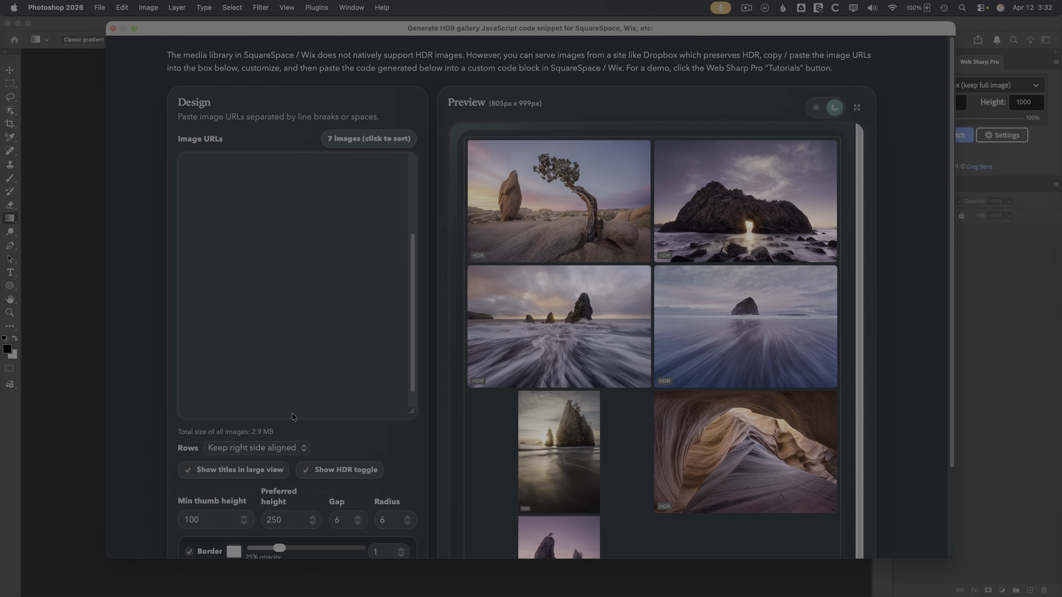
key("super+v")
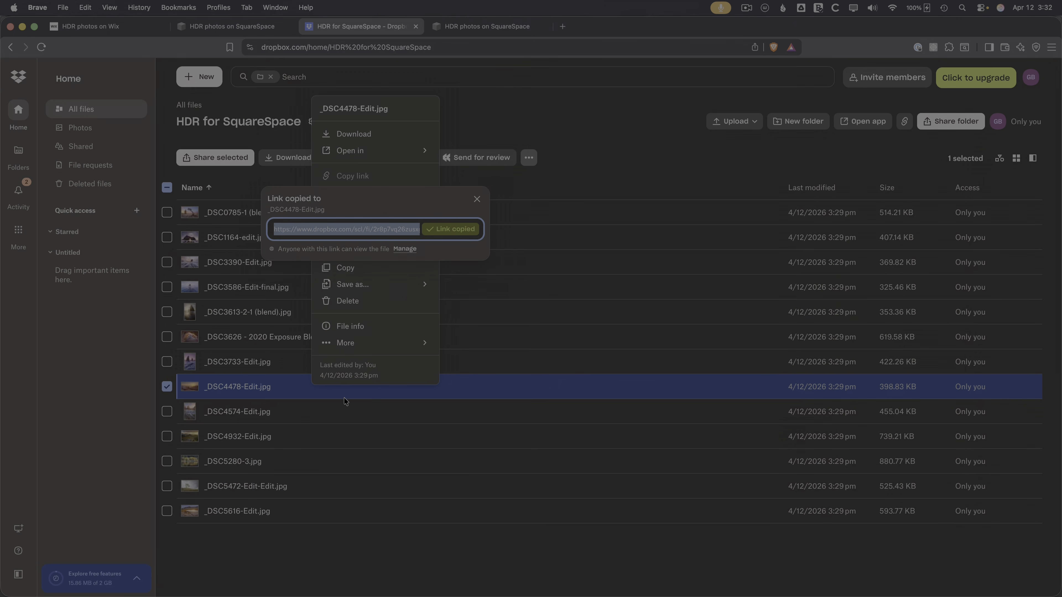
Step: Copy the Dropbox link of _DSC4574-Edit.jpg and add it to the gallery generator's Image URLs
right_click(306, 414)
right_click(307, 414)
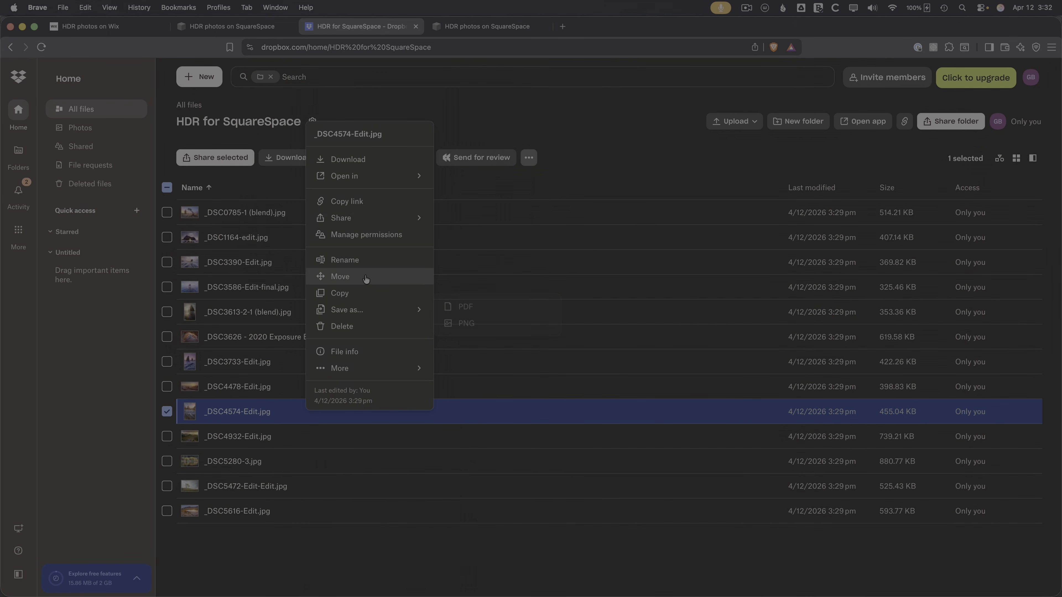
left_click(368, 202)
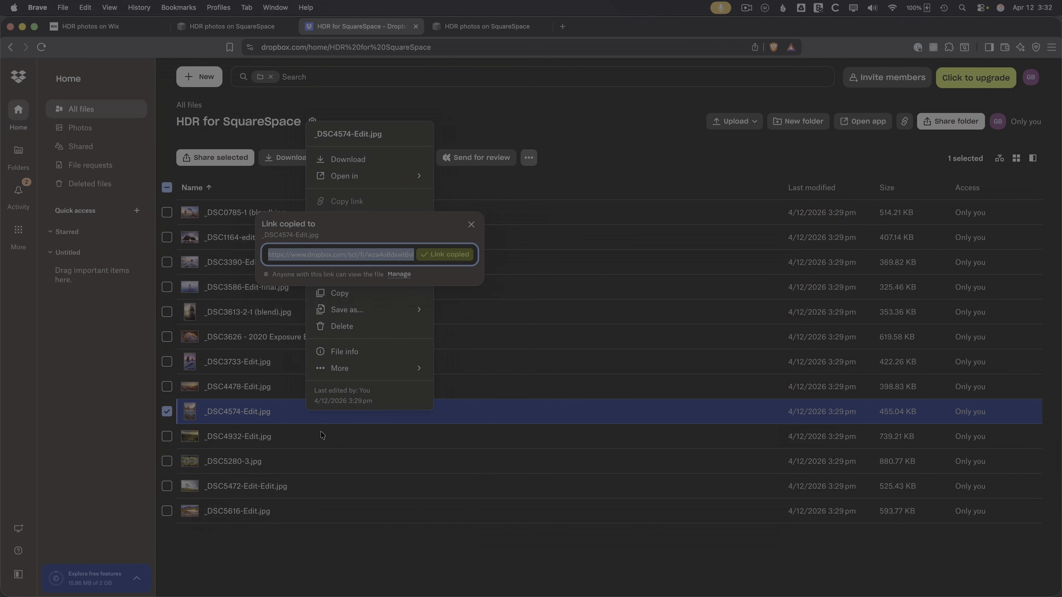
Step: Copy the Dropbox links of _DSC4932-Edit.jpg and _DSC5280-3.jpg one after the other and add each to the gallery generator's Image URLs
right_click(316, 435)
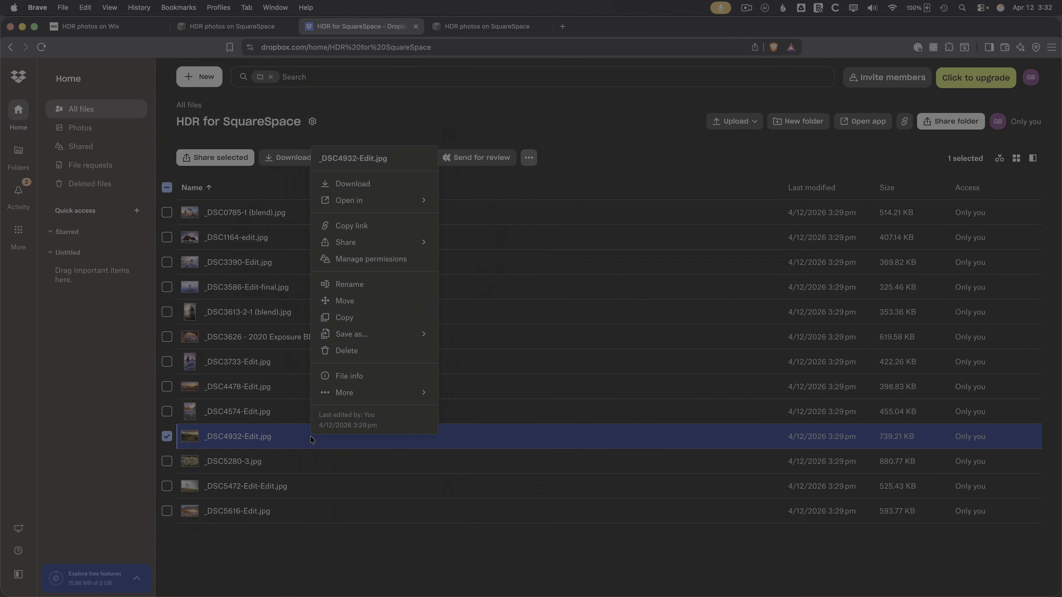
left_click(368, 225)
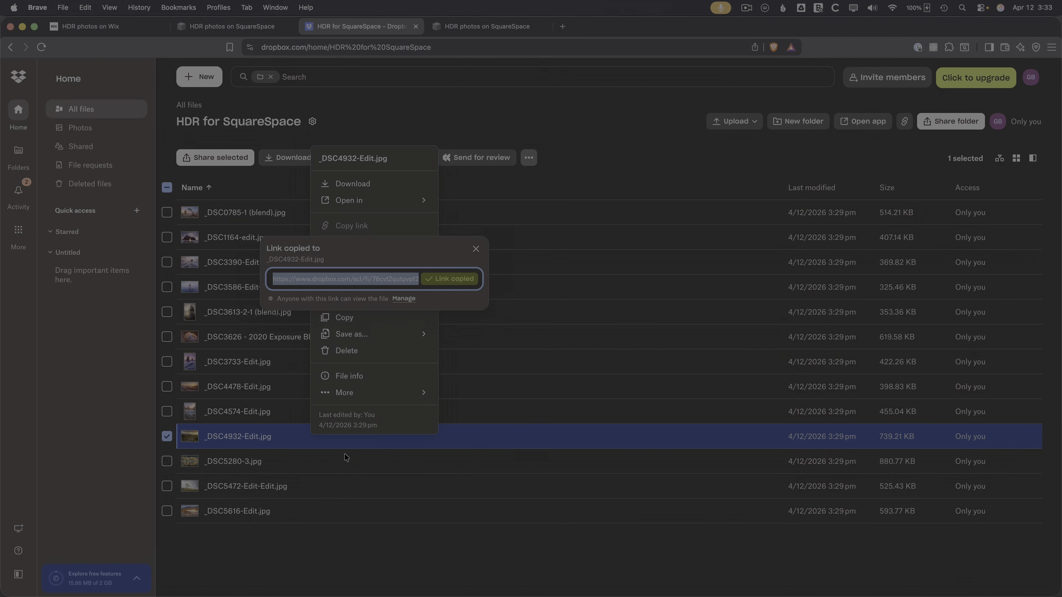
right_click(317, 461)
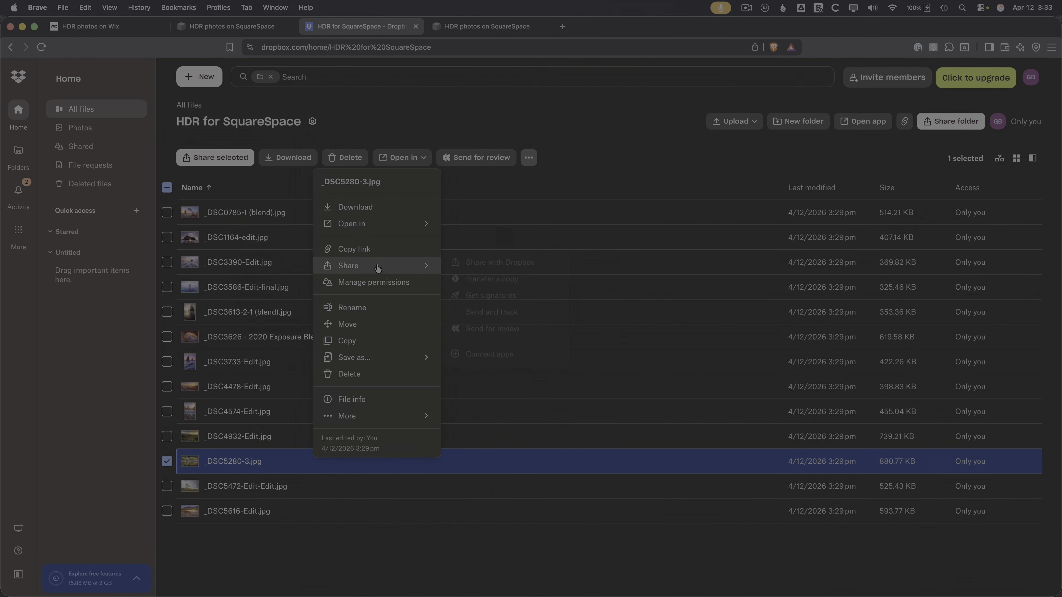
left_click(373, 250)
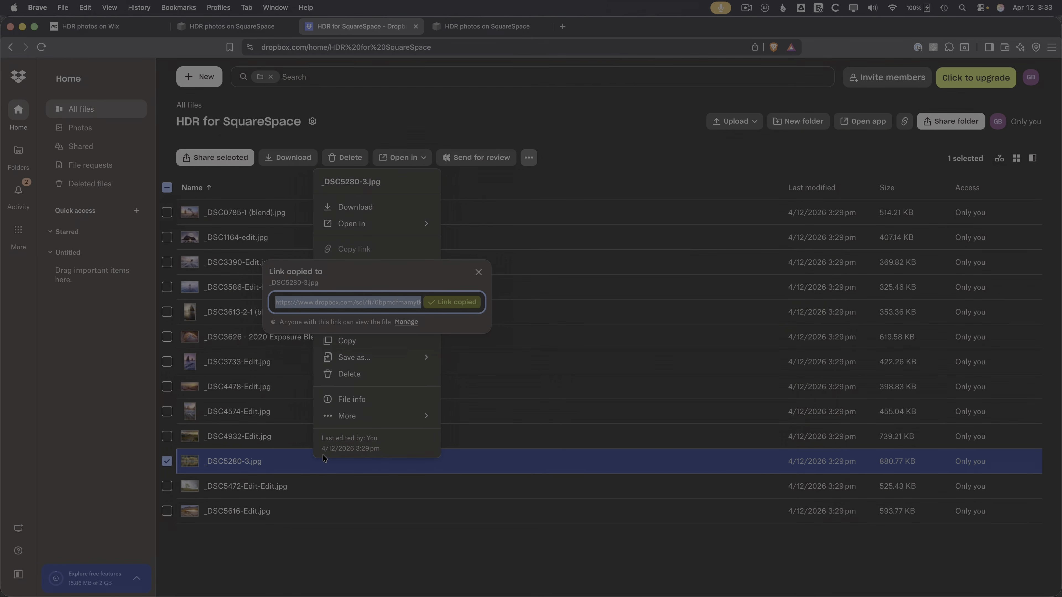
Step: Copy the Dropbox link of _DSC5472-Edit-Edit.jpg and add it to the gallery generator's Image URLs
right_click(322, 455)
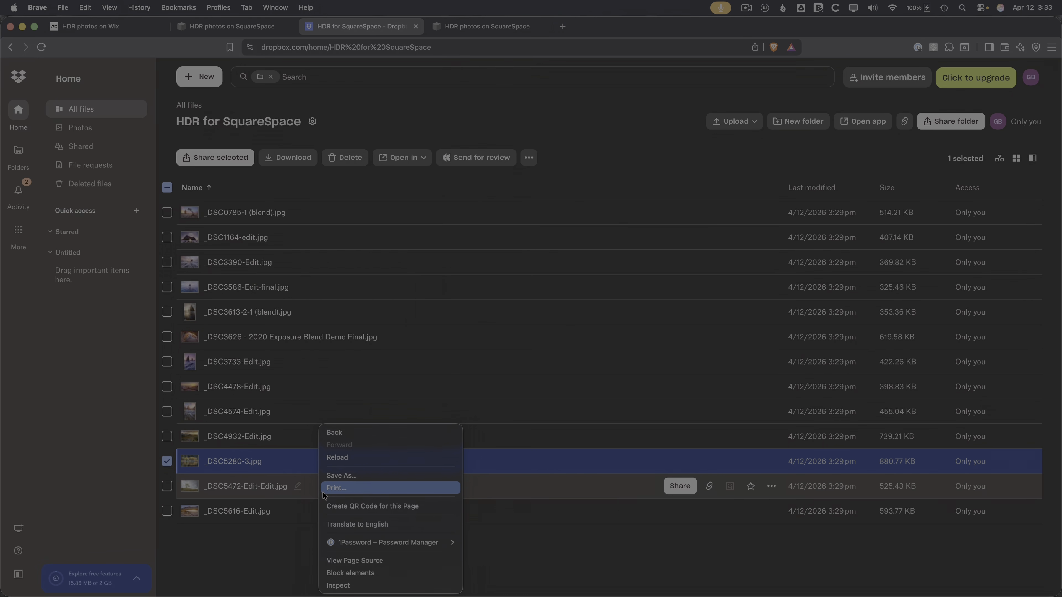
right_click(361, 496)
left_click(369, 280)
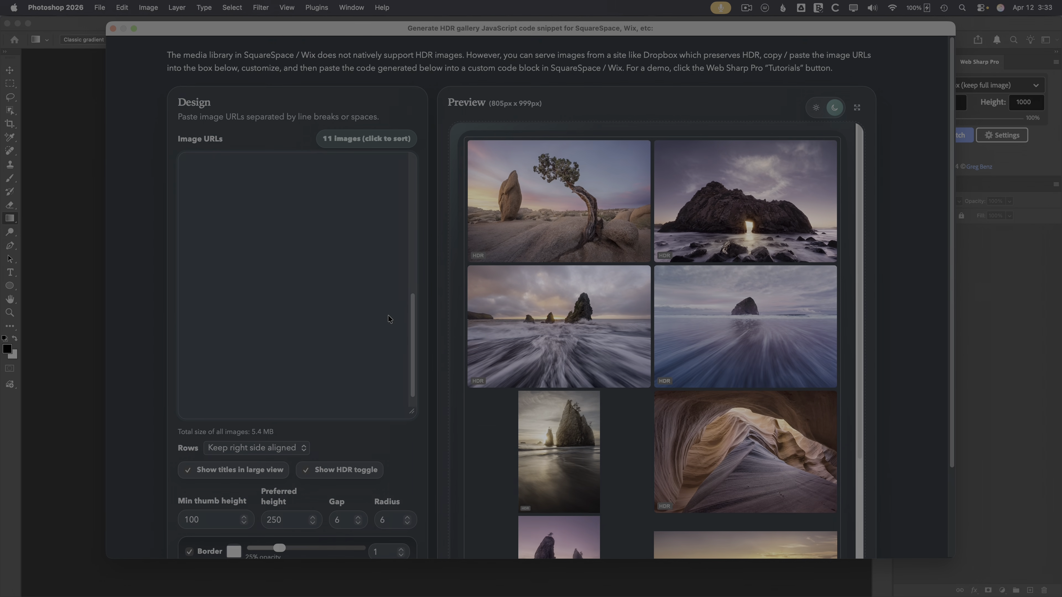
key("super+v")
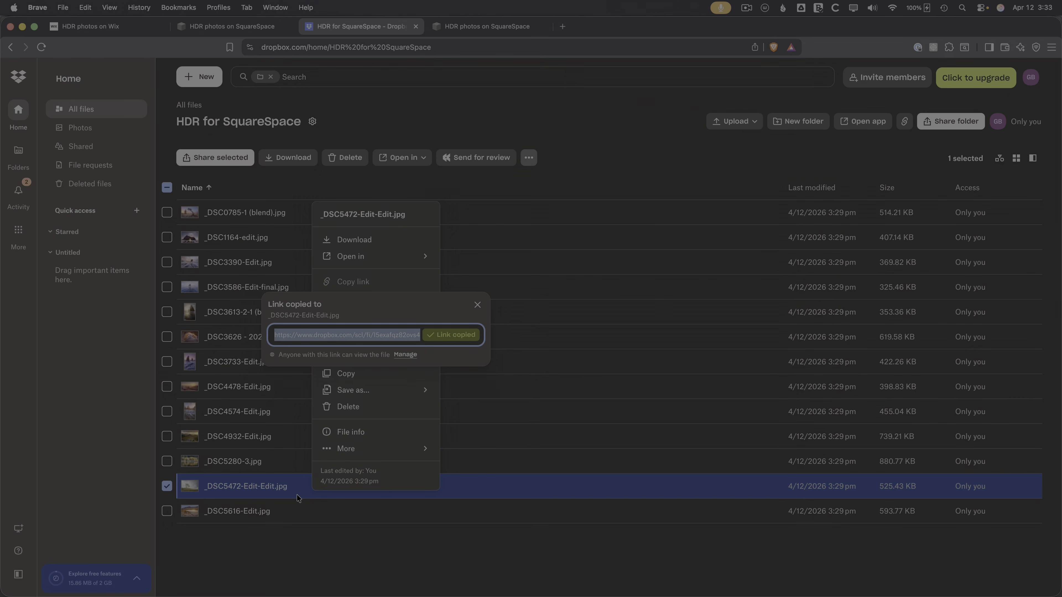
Step: Copy the Dropbox link of _DSC5616-Edit.jpg and add it on a new line of the Image URLs, reducing that text box's height
right_click(304, 511)
right_click(302, 512)
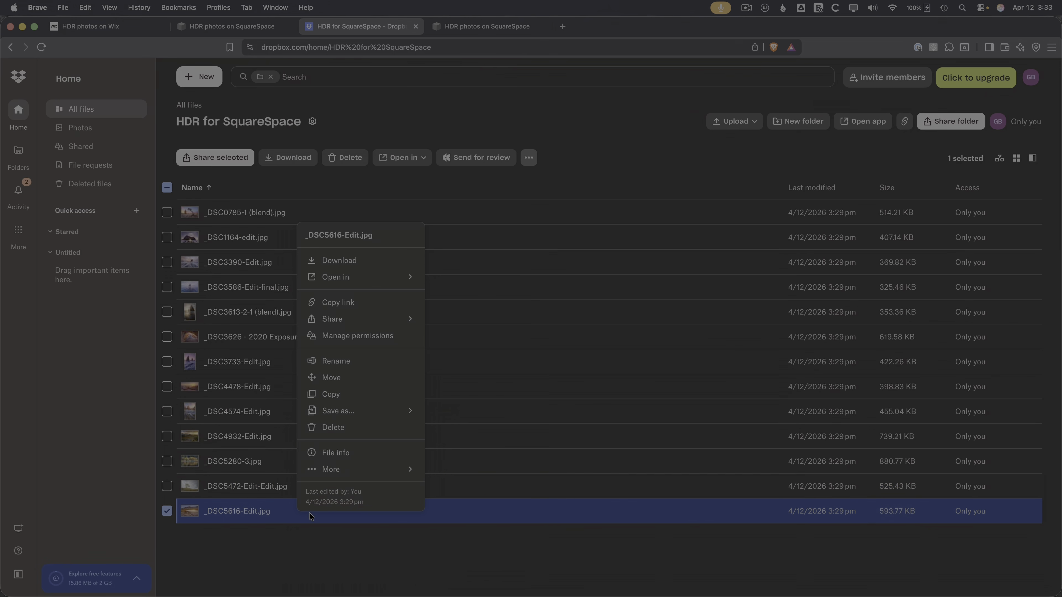
left_click(356, 302)
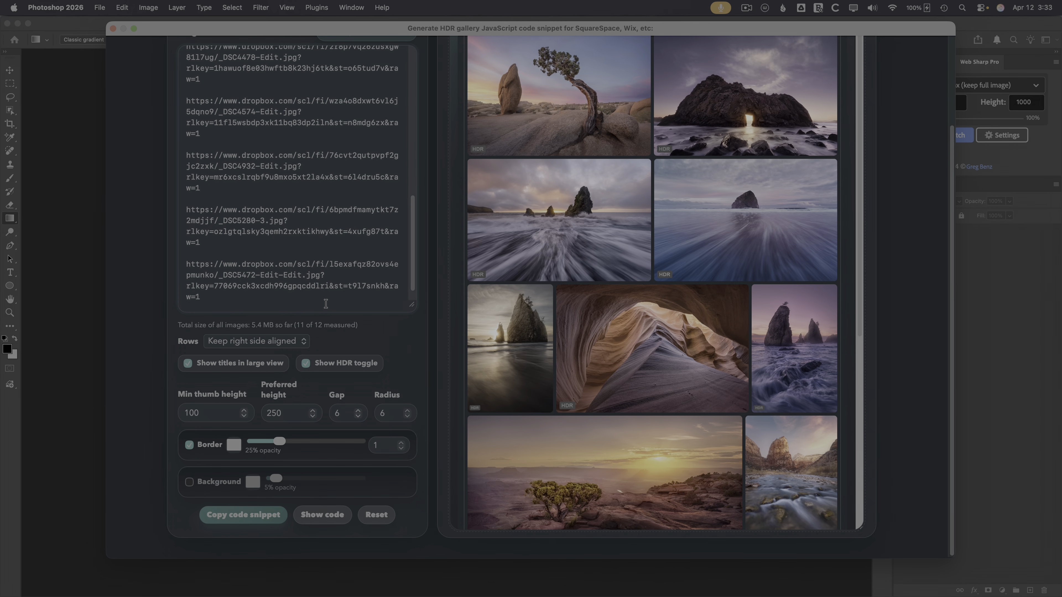
key("Return")
key("super+v")
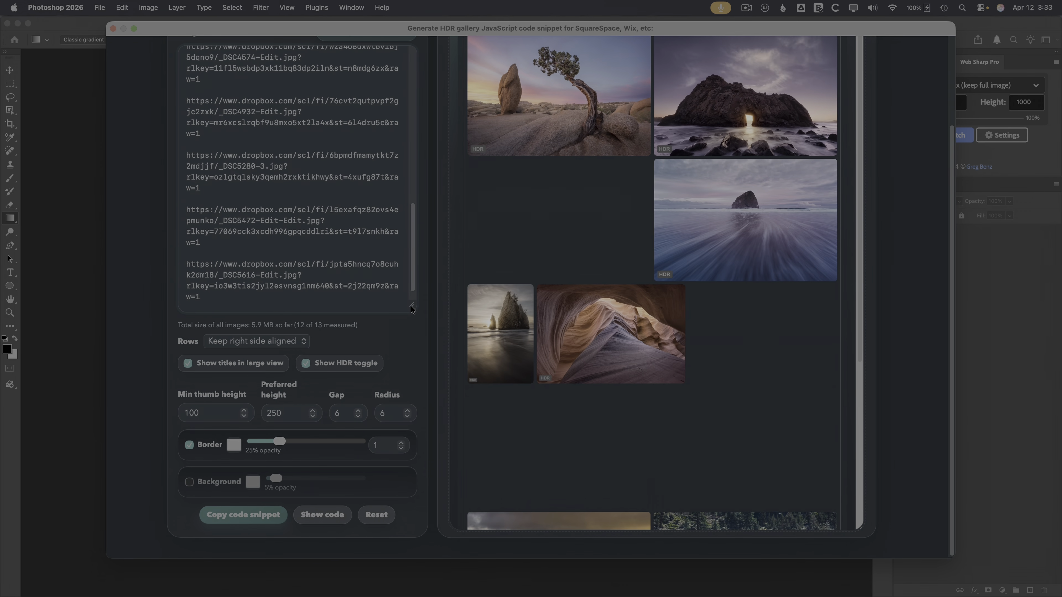
left_click_drag(412, 304, 408, 218)
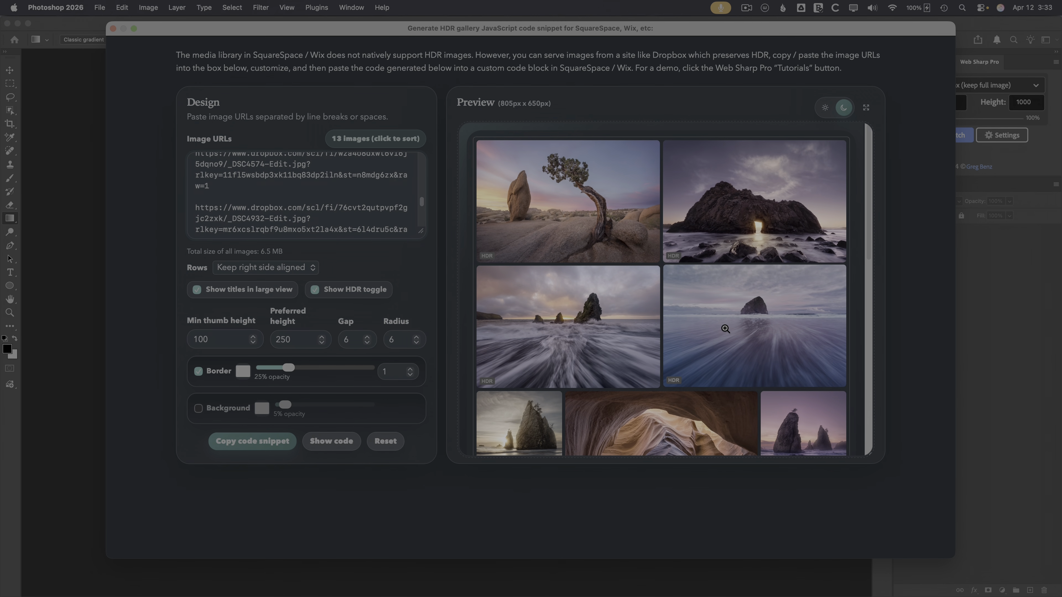
Step: Reorder the gallery images by moving the lone green tree photo from position 12 to position 11
left_click(397, 145)
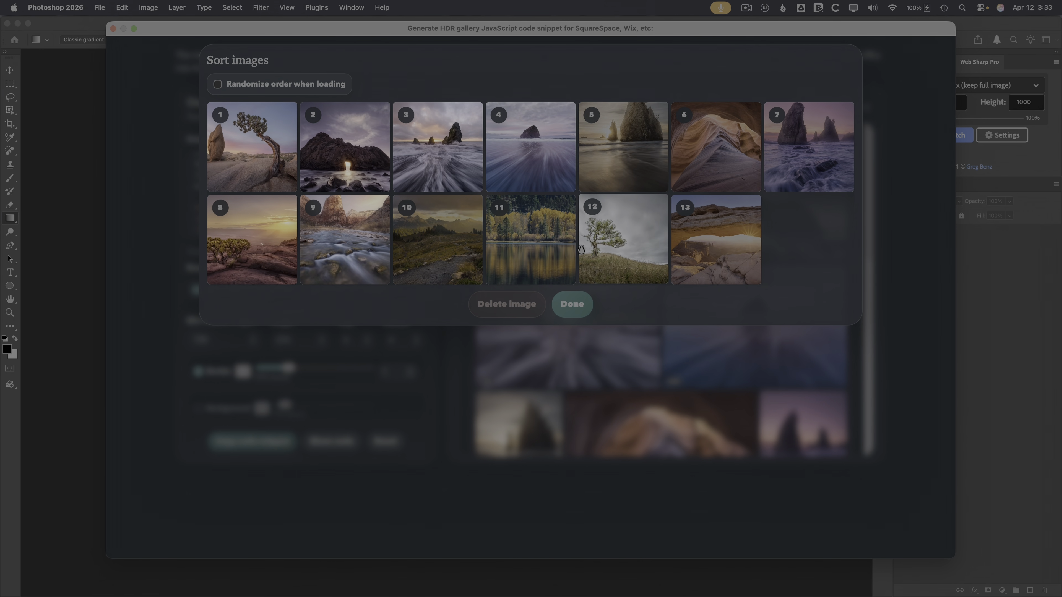
left_click_drag(625, 256, 495, 255)
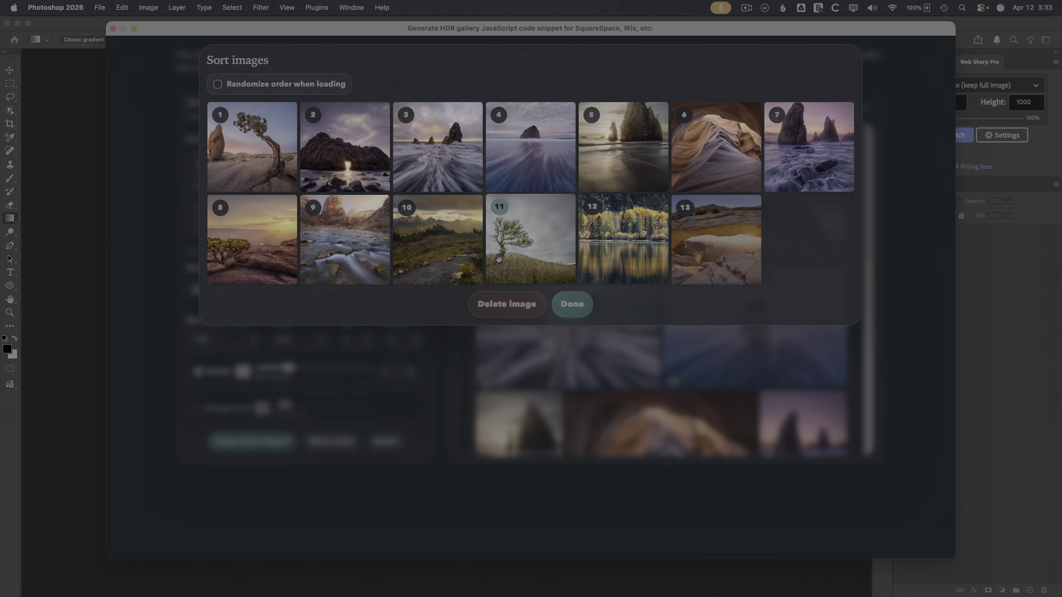
mouse_move(251, 88)
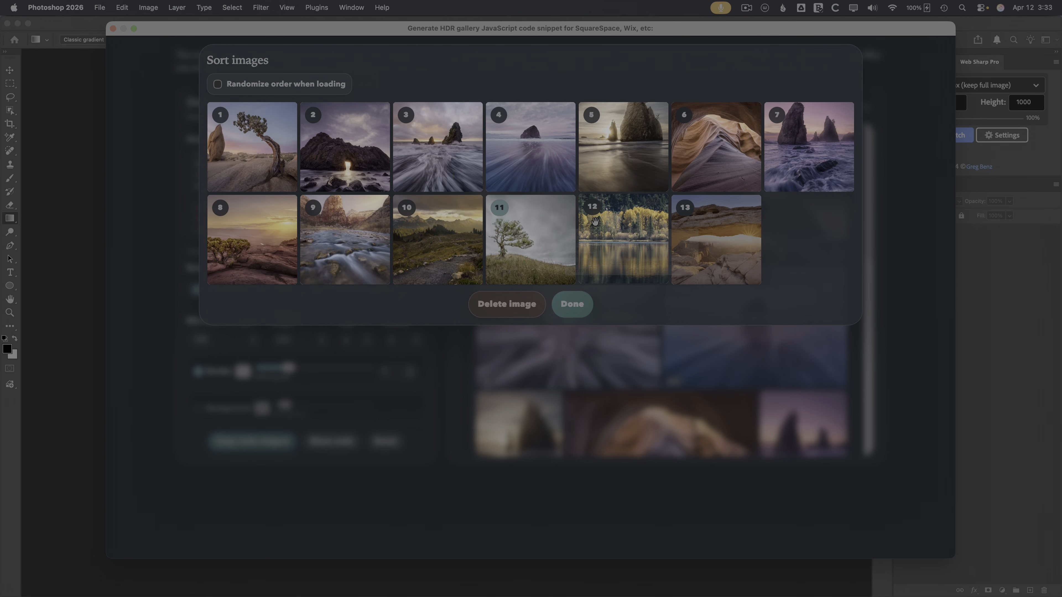
left_click(571, 304)
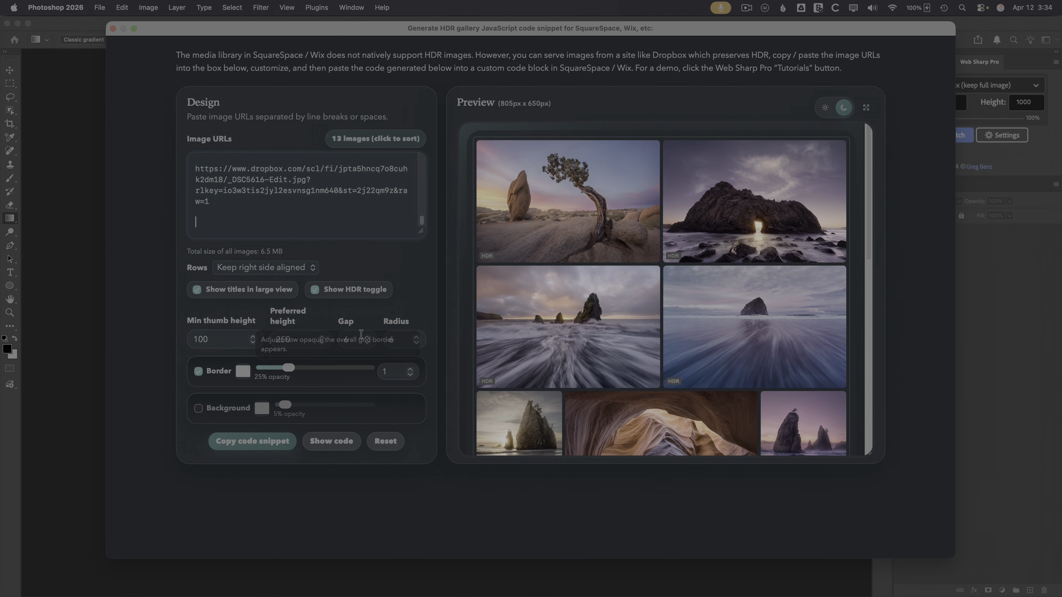
Step: Review the Rows alignment choices, keep "Keep right side aligned", and examine how the rows line up in the gallery preview
left_click(310, 270)
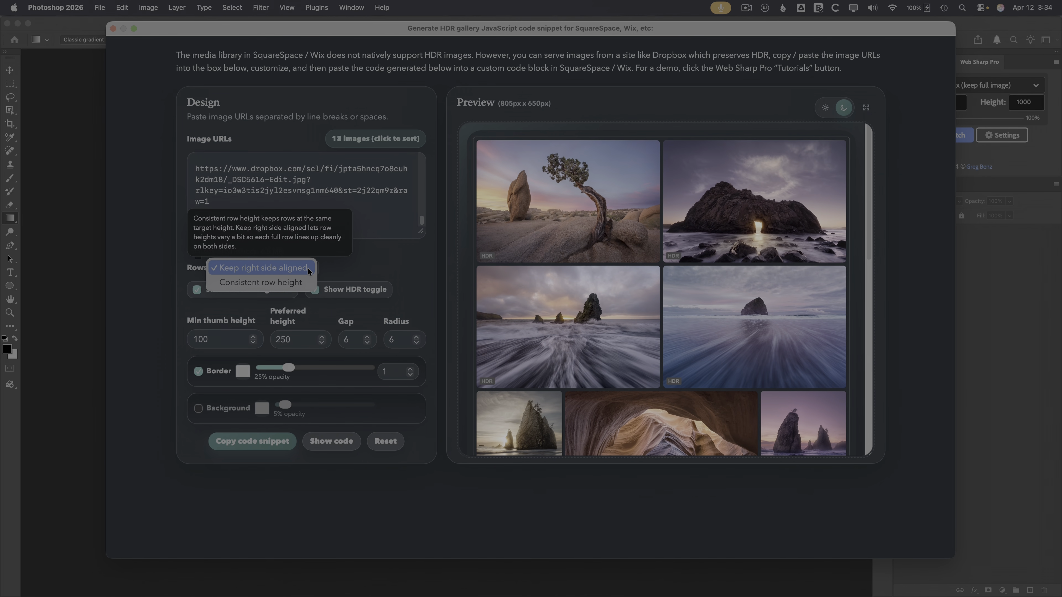
left_click(263, 267)
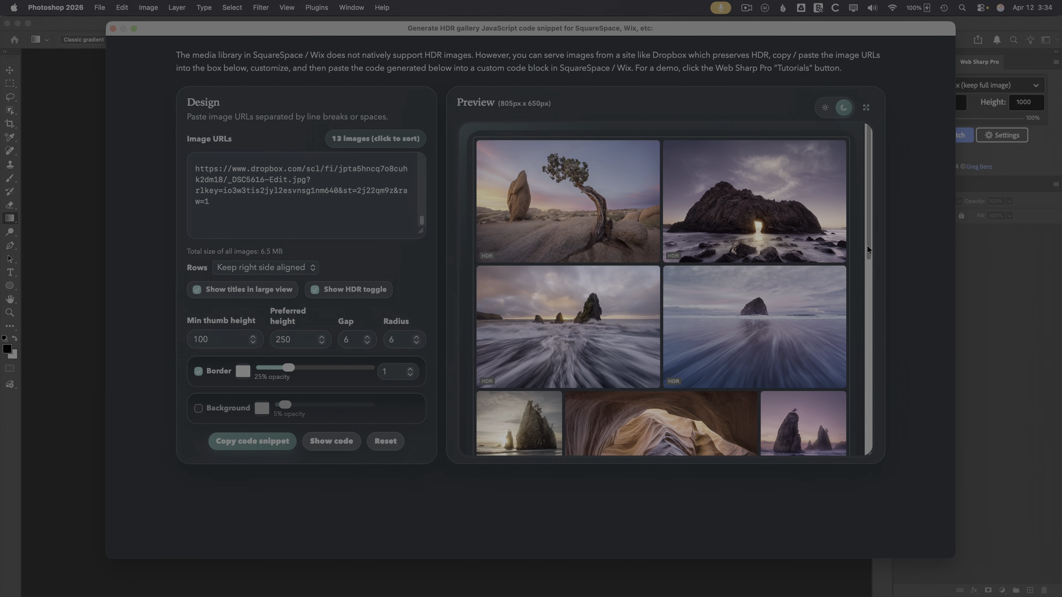
left_click_drag(867, 245, 866, 282)
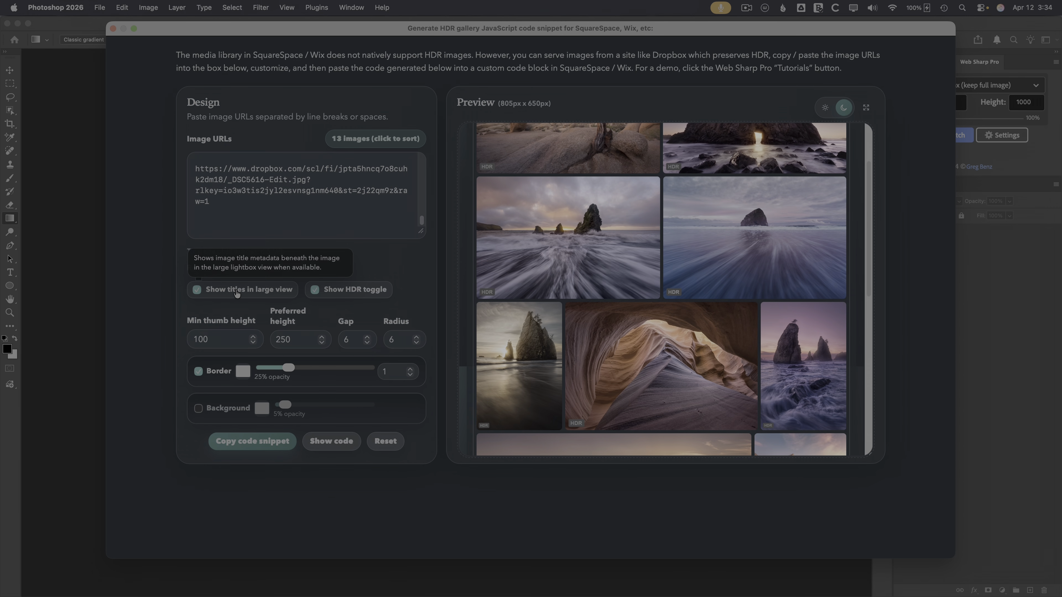
Step: Turn off image titles in the large view, checking an enlarged preview image before and after the change
left_click(539, 269)
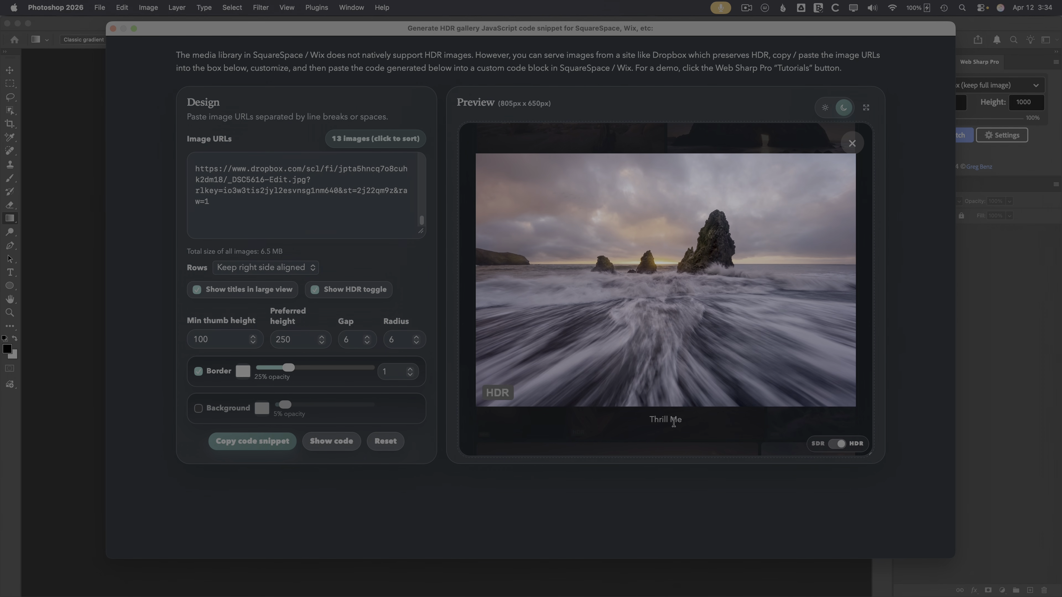
left_click(846, 145)
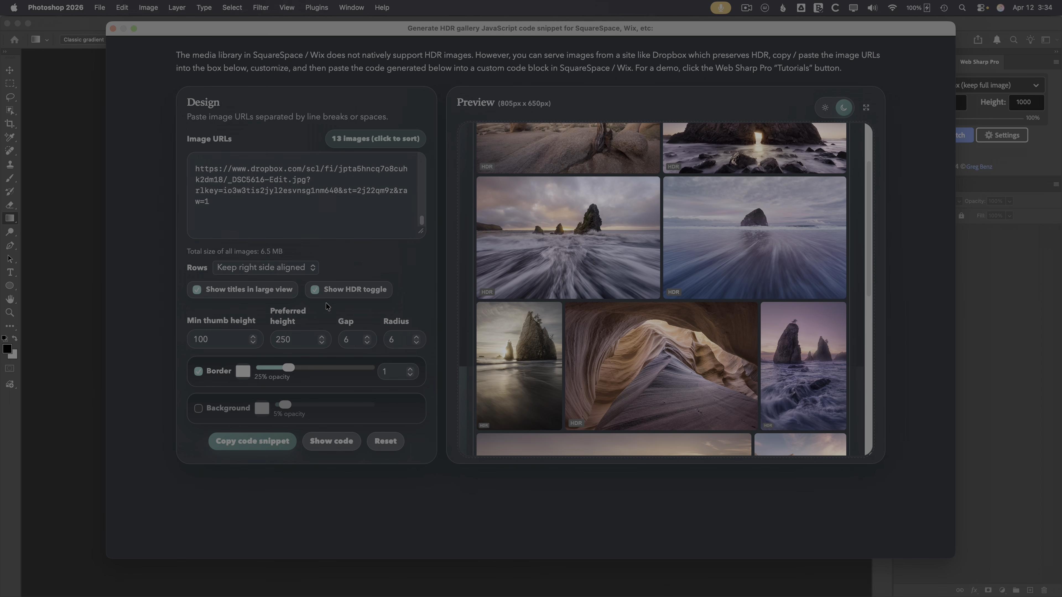
left_click(253, 293)
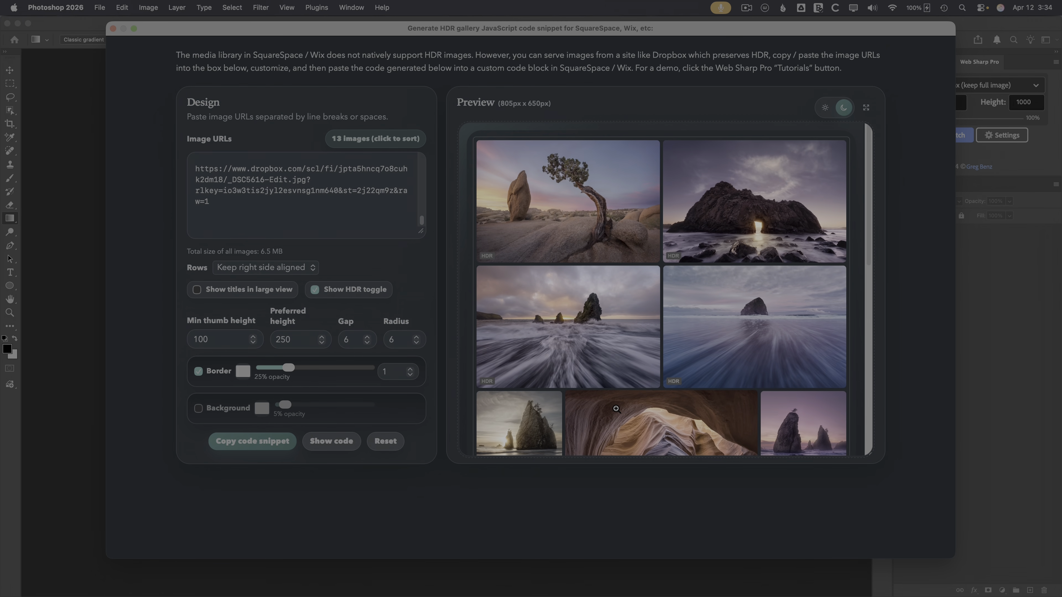
left_click(708, 225)
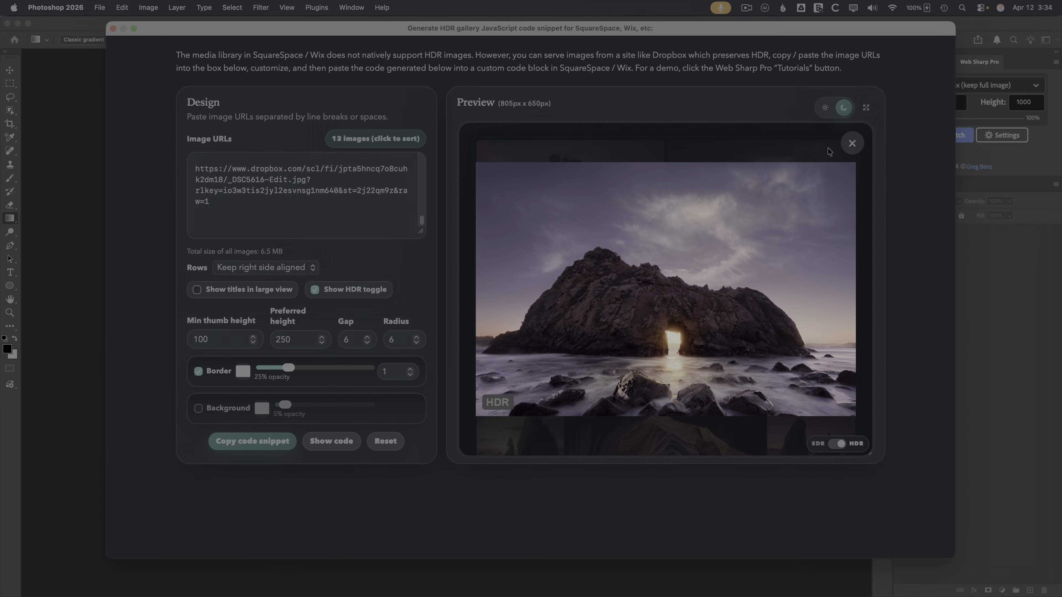
left_click(851, 143)
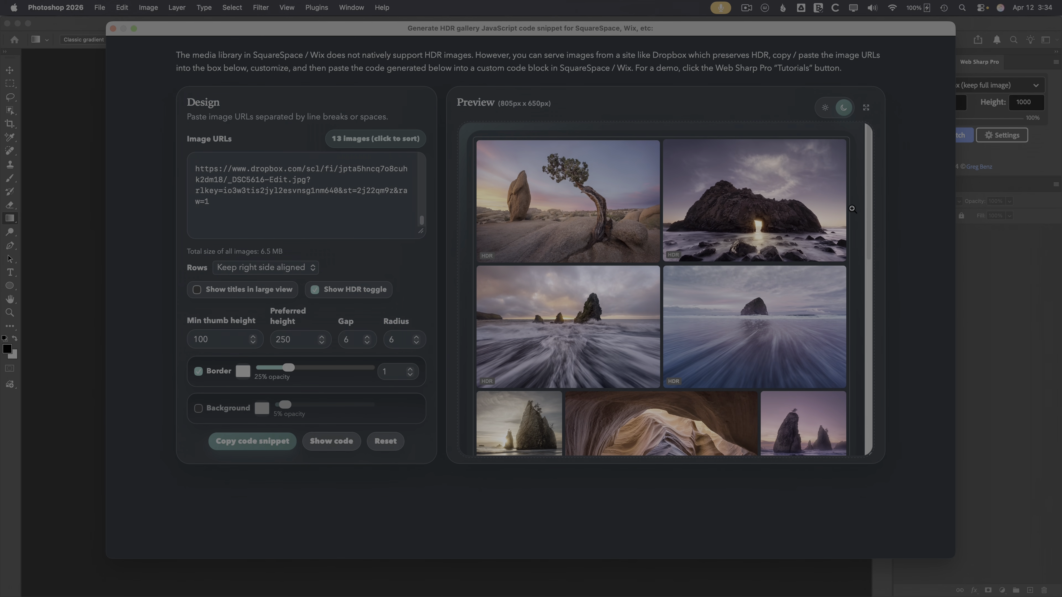
Step: Turn off the HDR toggle for the gallery, checking the end of the gallery preview before and after the change
left_click_drag(869, 207, 864, 418)
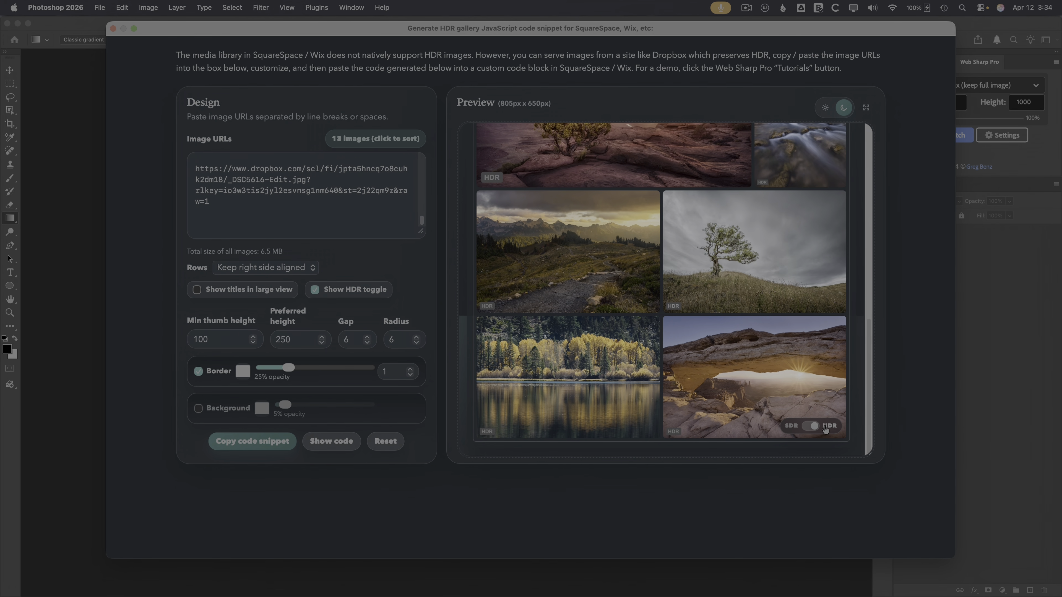
left_click(353, 294)
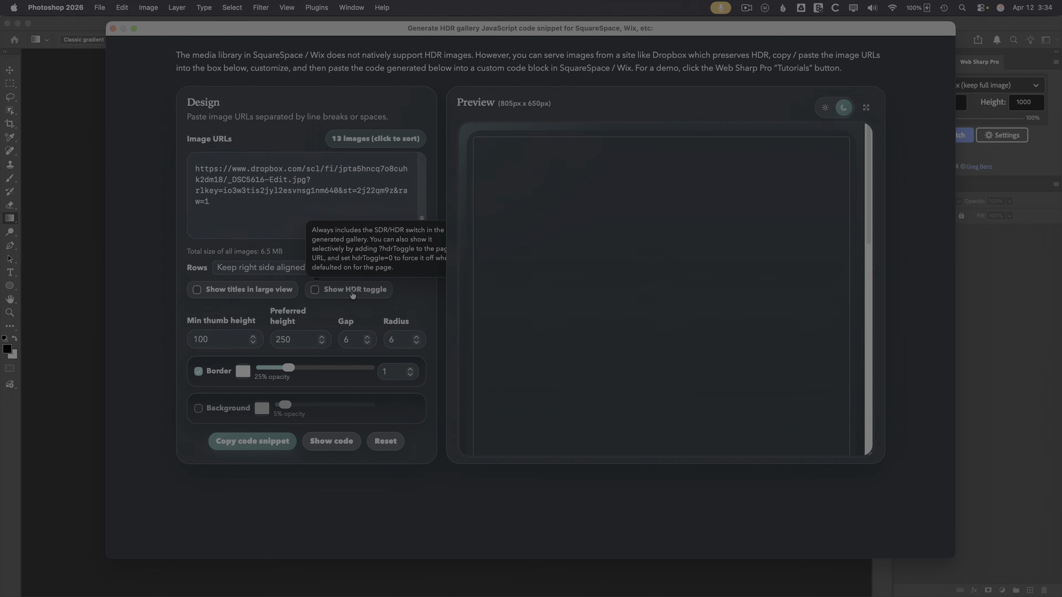
left_click_drag(865, 245, 888, 474)
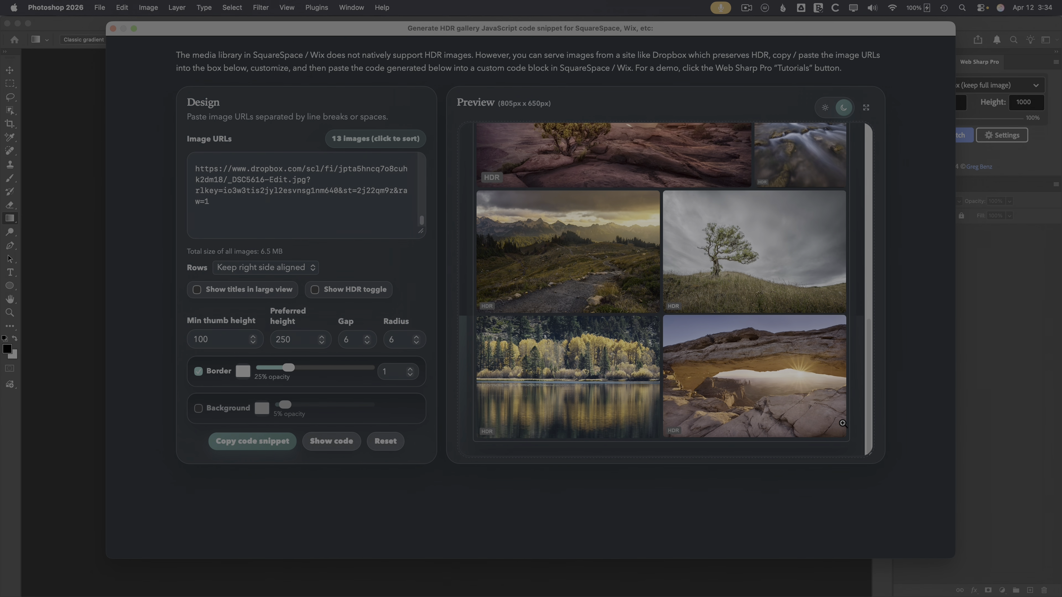
Step: Review the minimum and preferred thumbnail height explanations and set the gallery's preferred height to 200
mouse_move(226, 345)
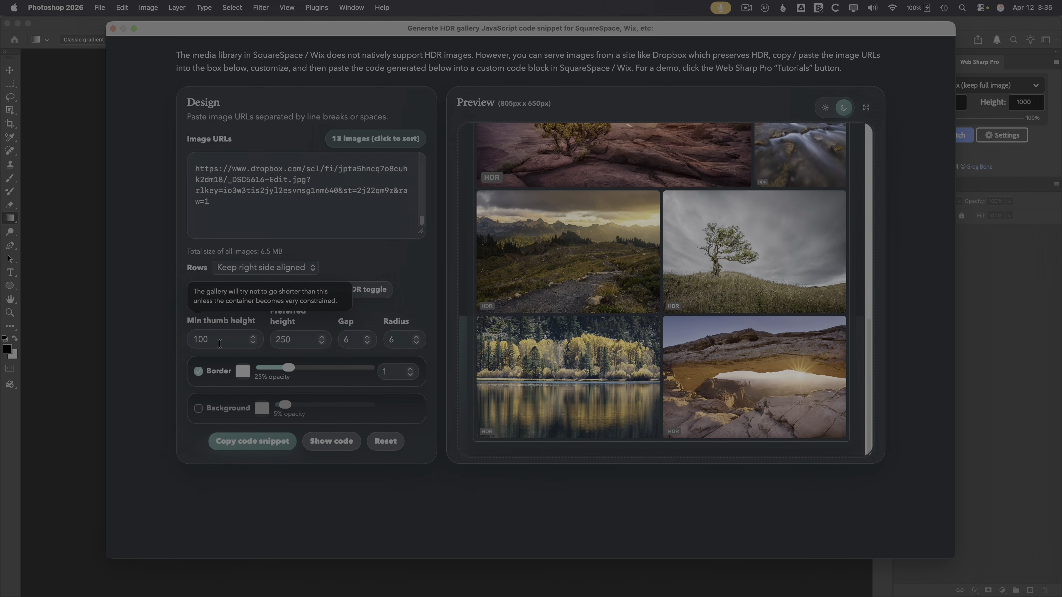
mouse_move(300, 340)
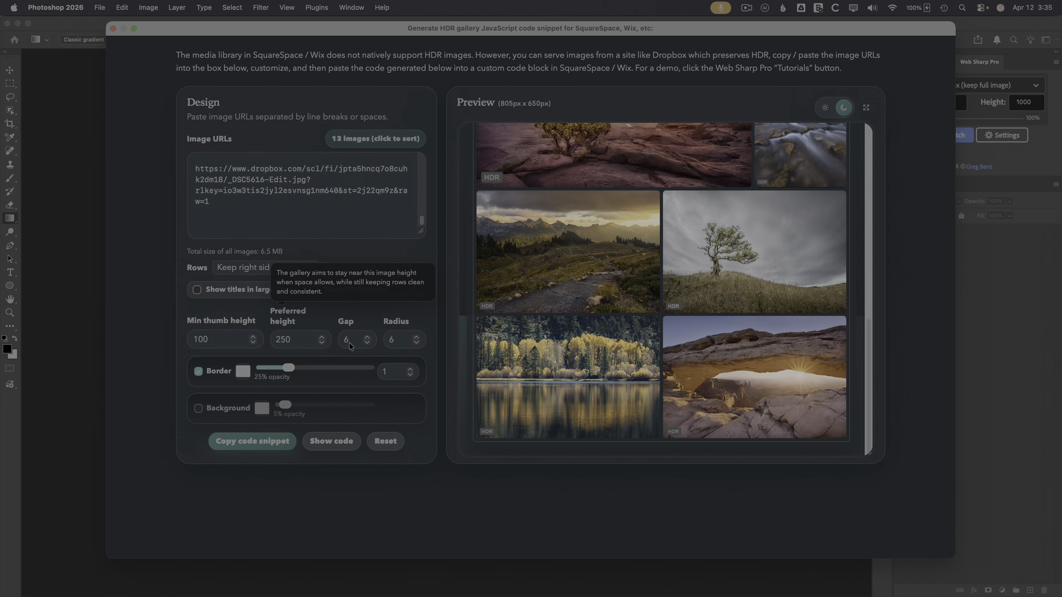
double_click(295, 340)
type("200")
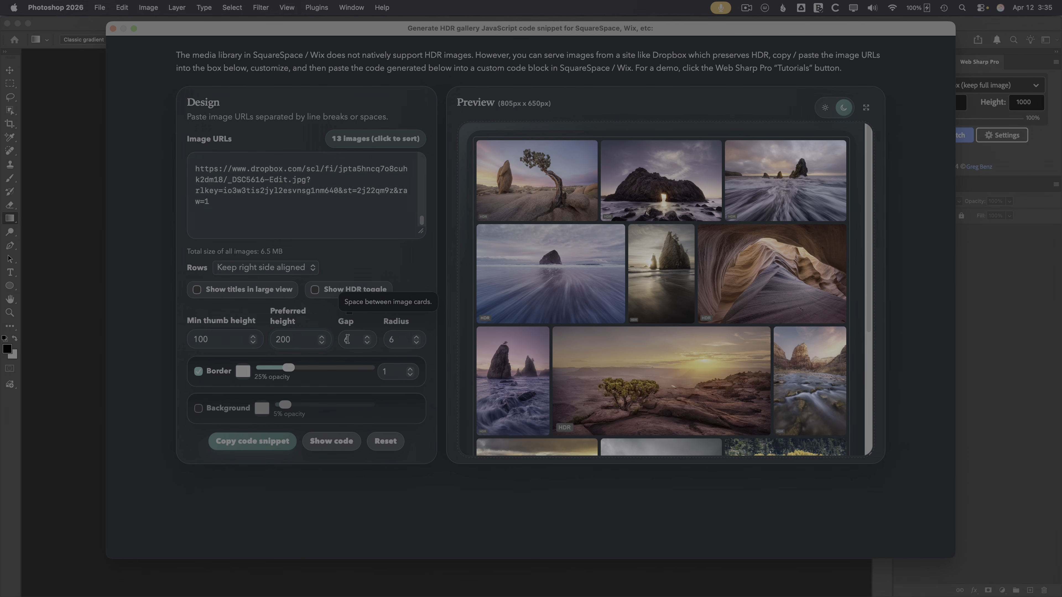
Step: Set both the gap between images and the corner radius to 0, and check the whole gallery preview
left_click_drag(349, 338, 342, 338)
type("0")
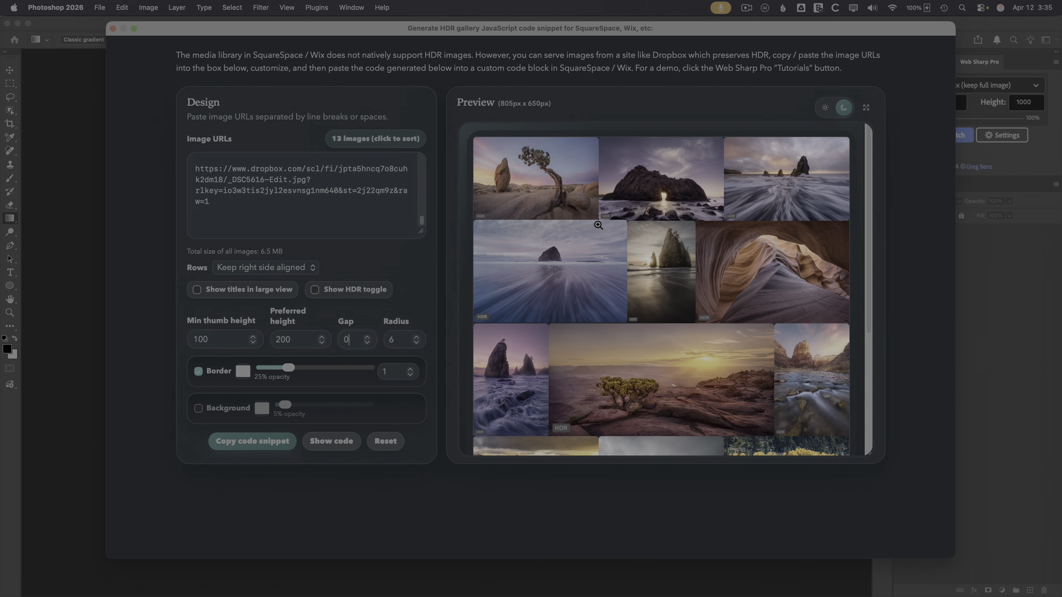
left_click_drag(395, 340, 385, 339)
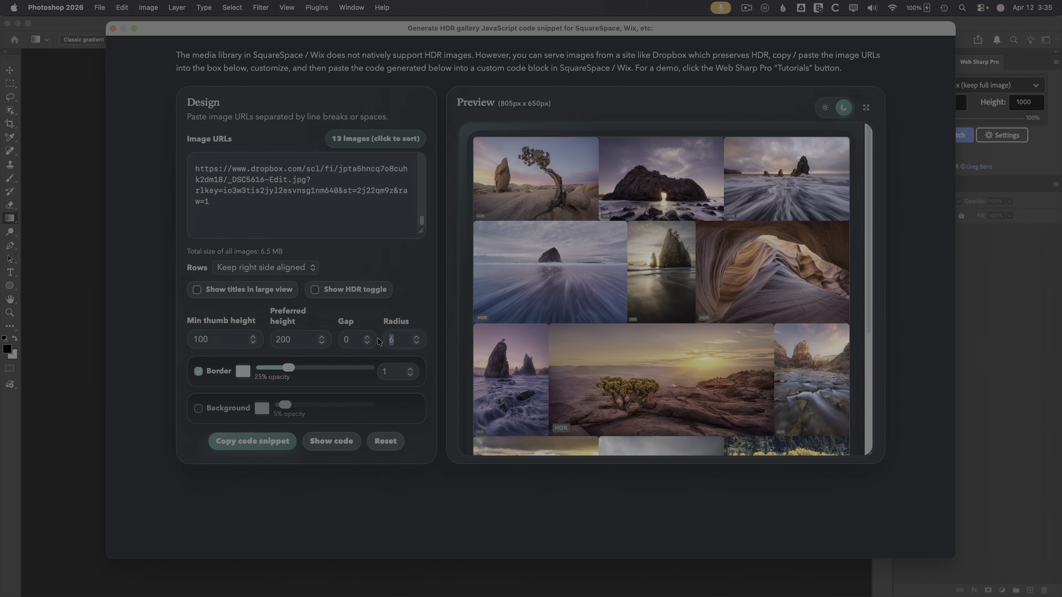
type("0")
left_click_drag(866, 302, 864, 418)
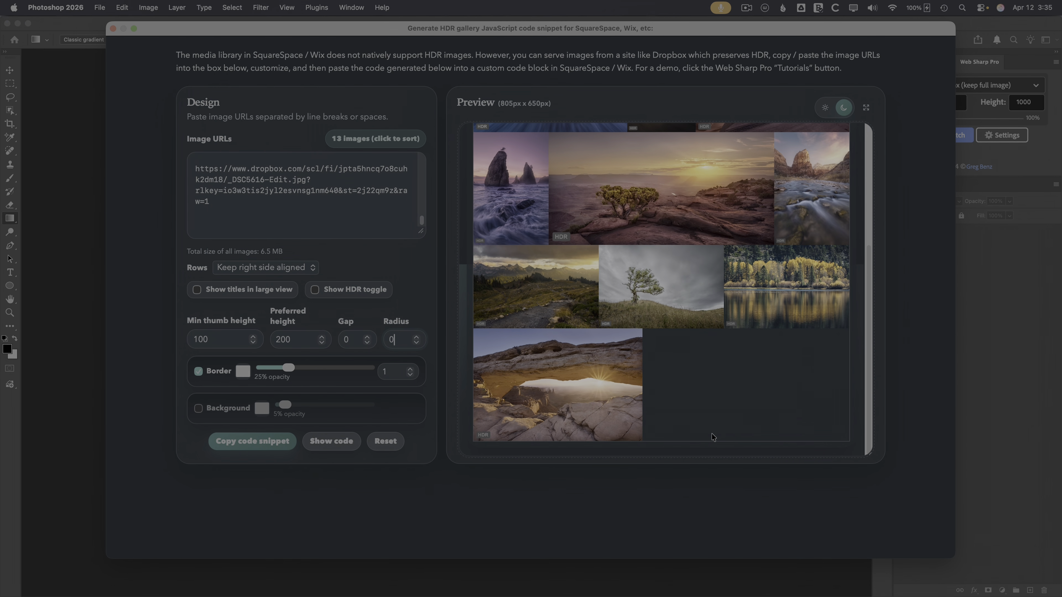
Step: Disable the gallery border and check the preview from the last row back to the first
left_click(207, 371)
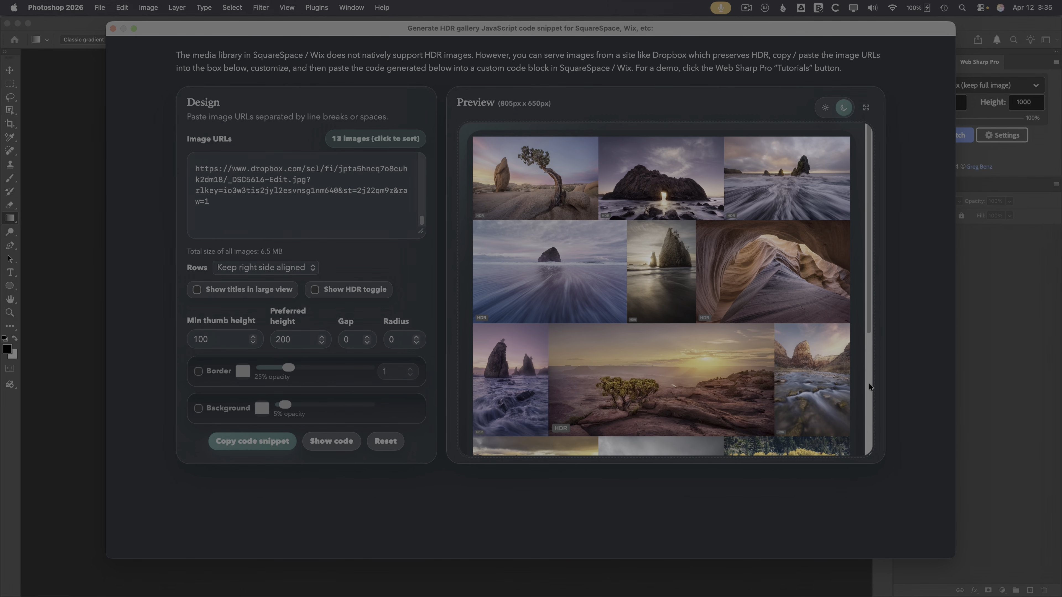
left_click(868, 383)
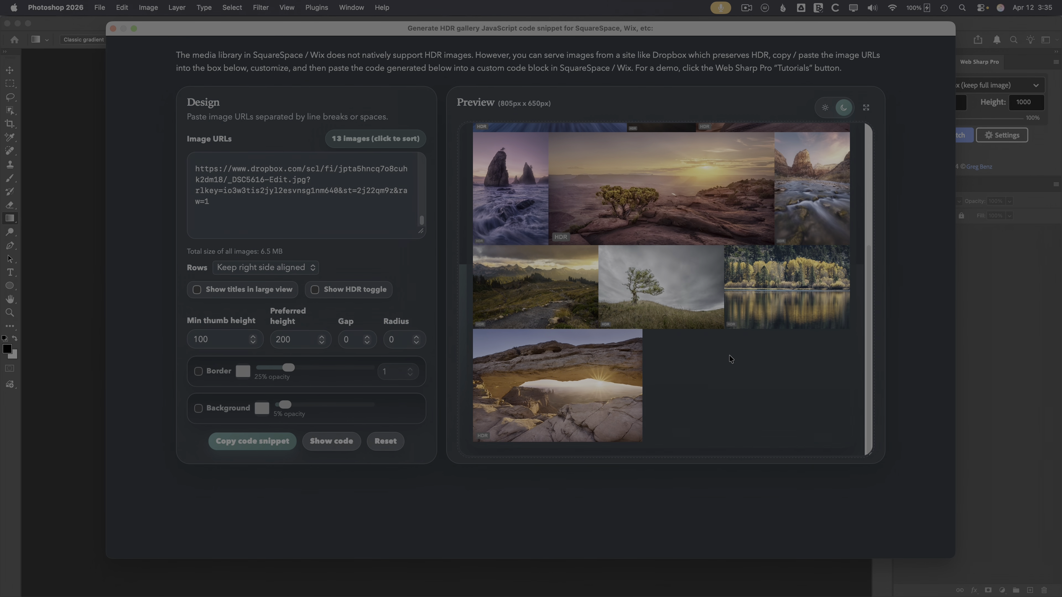
left_click(870, 239)
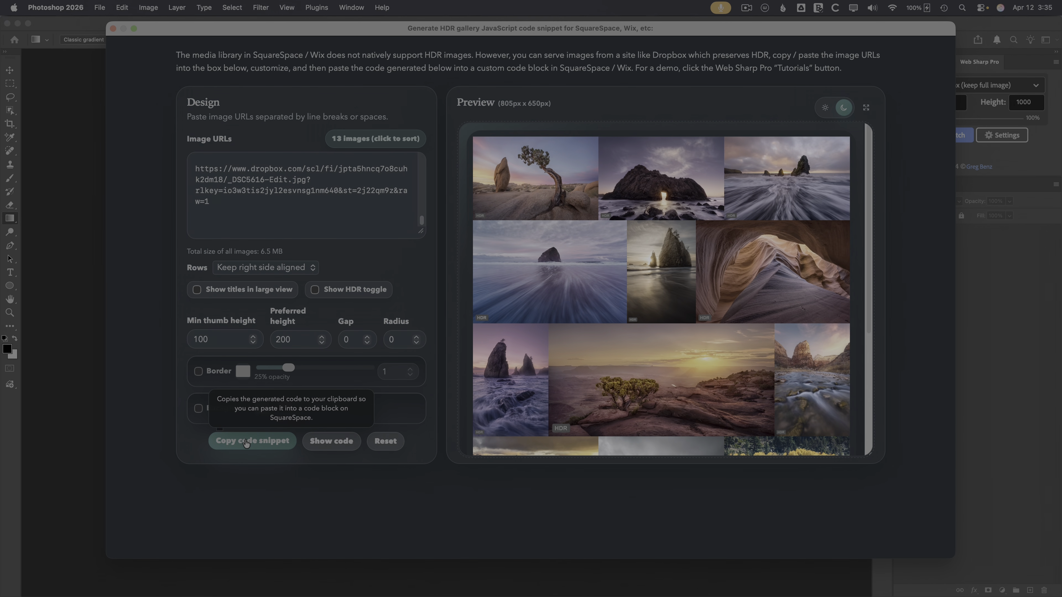
Step: Examine the generated embedding code, including its image URLs and display settings, and return to the gallery design
left_click(329, 447)
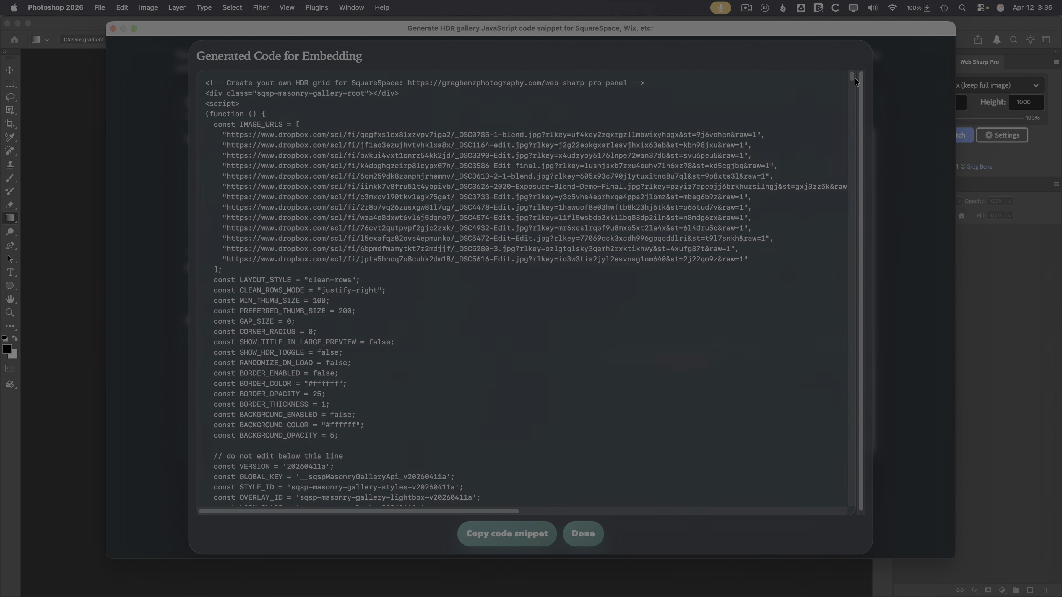
left_click_drag(852, 80, 839, 257)
scroll(839, 258, "up", 20)
left_click(586, 537)
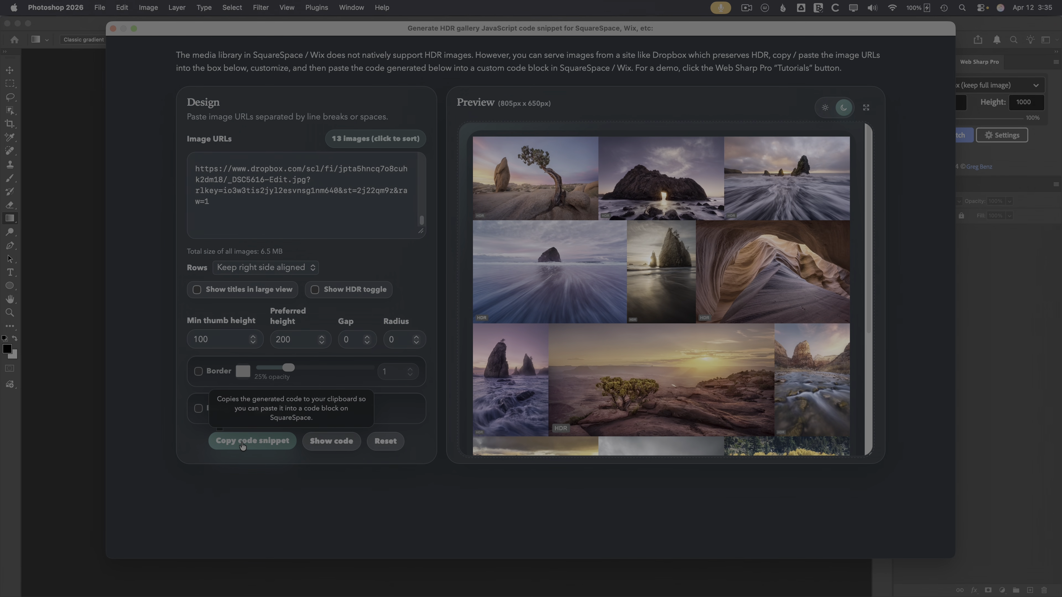
Step: Copy the gallery code snippet and switch to the SquareSpace website configuration page in Brave
left_click(257, 443)
key("super+Tab")
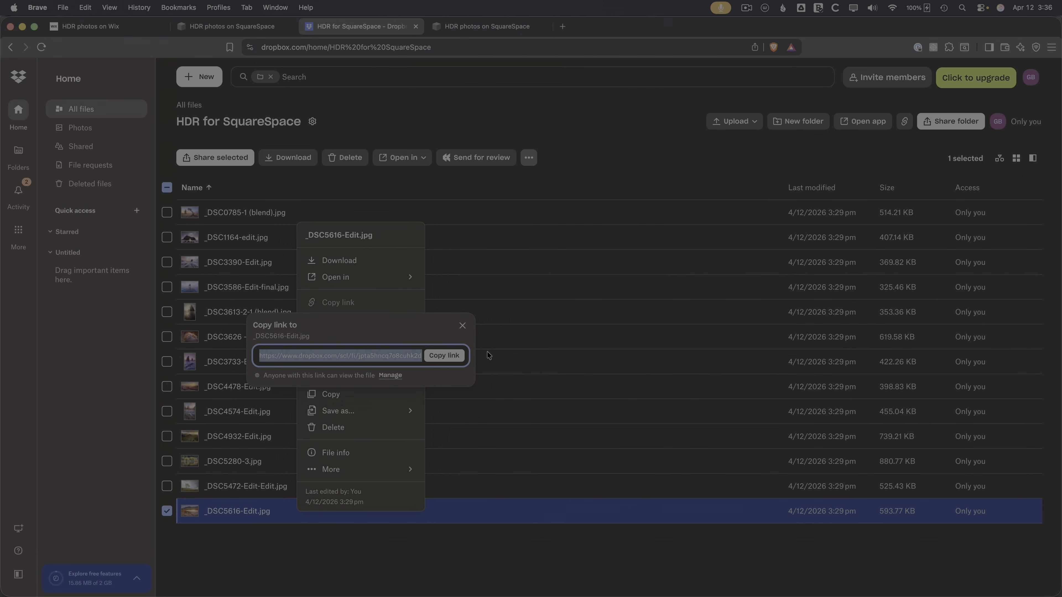
left_click(487, 27)
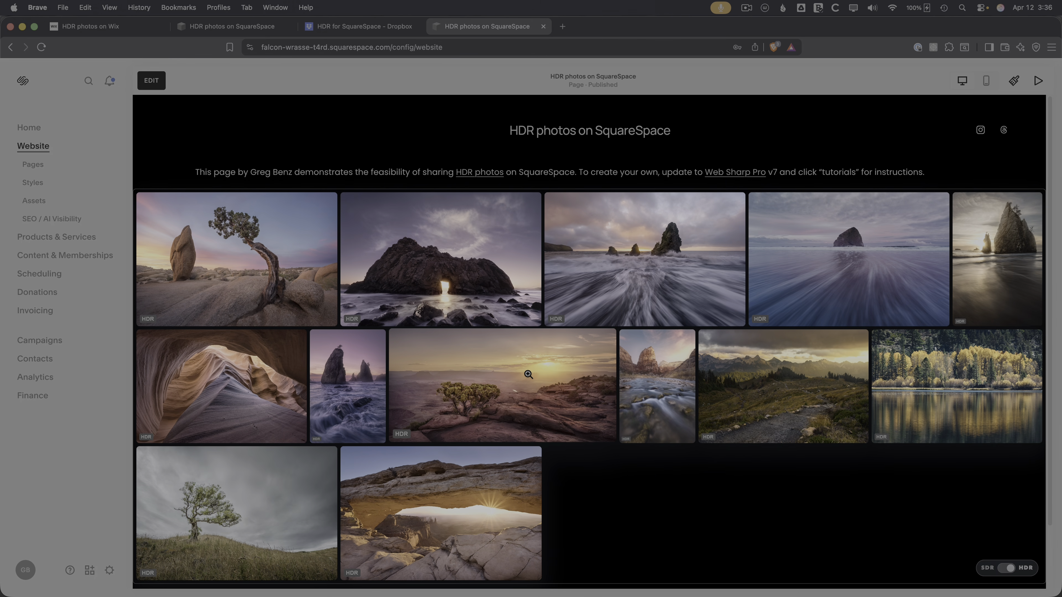
Step: Open the HDR photos on SquareSpace page for editing and delete its existing embedded scripts block
left_click(153, 84)
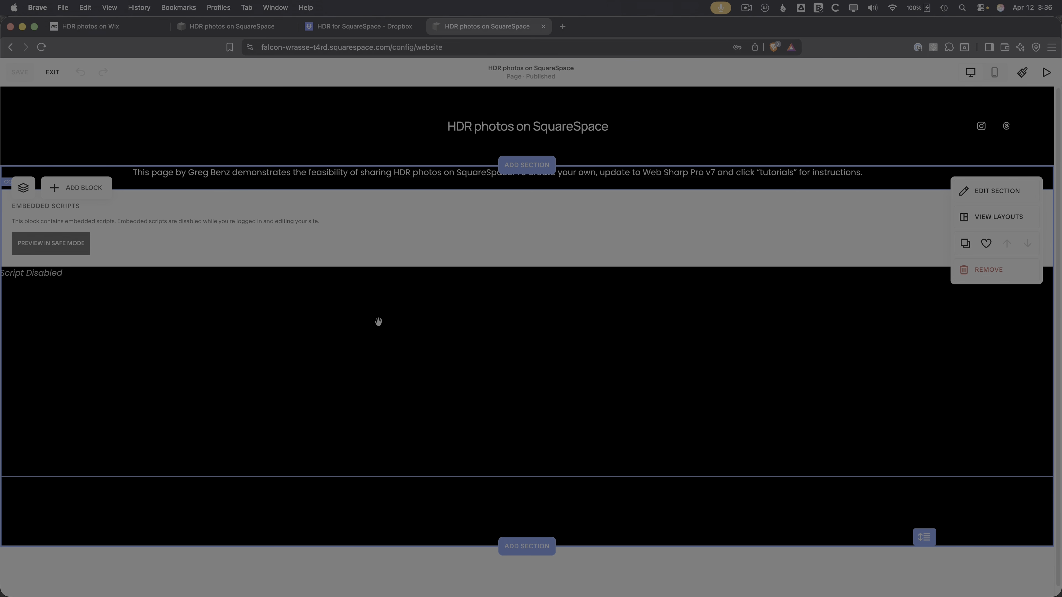
left_click(402, 474)
key("BackSpace")
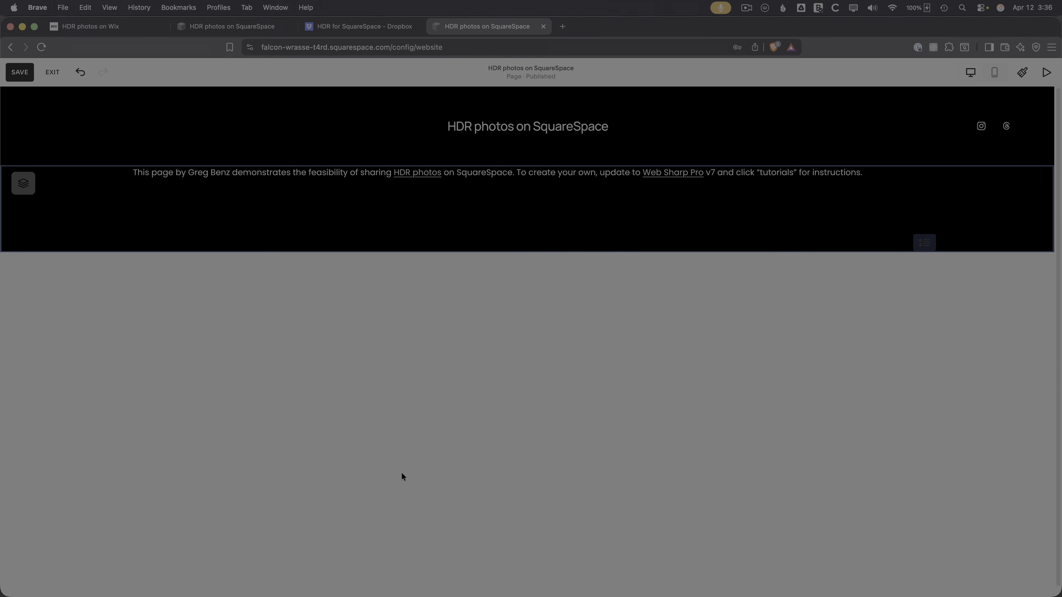
Step: Add a new Code block to the page section containing the introductory text
mouse_move(509, 248)
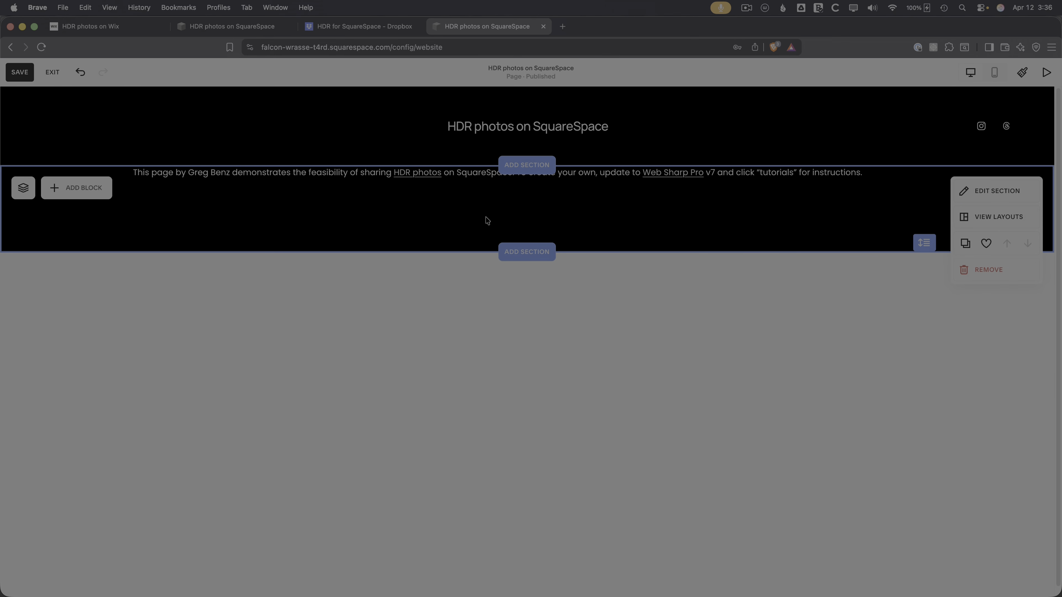
left_click(96, 189)
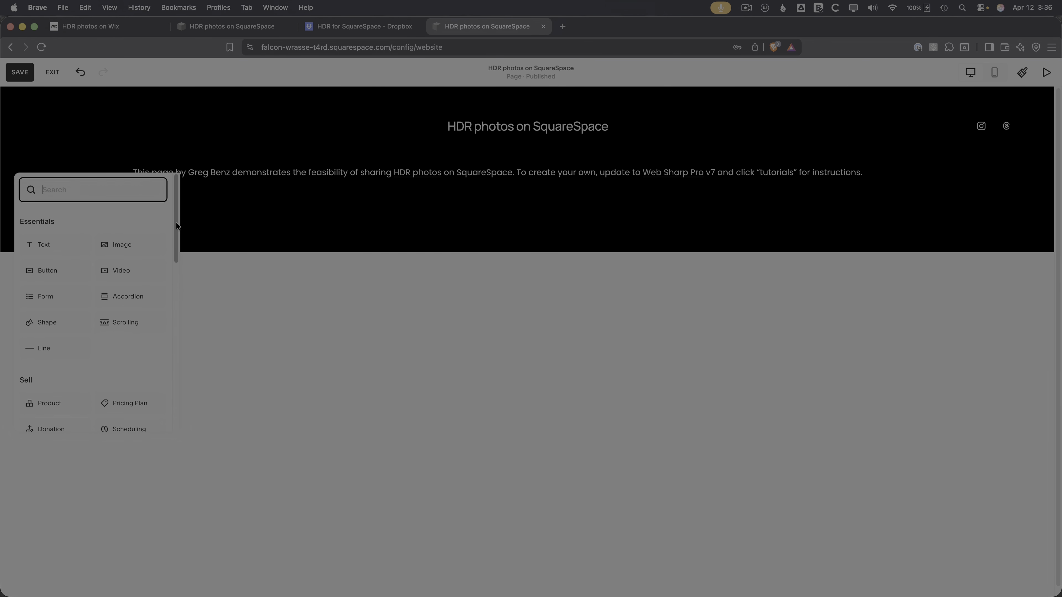
scroll(169, 250, "down", 3)
scroll(169, 252, "down", 5)
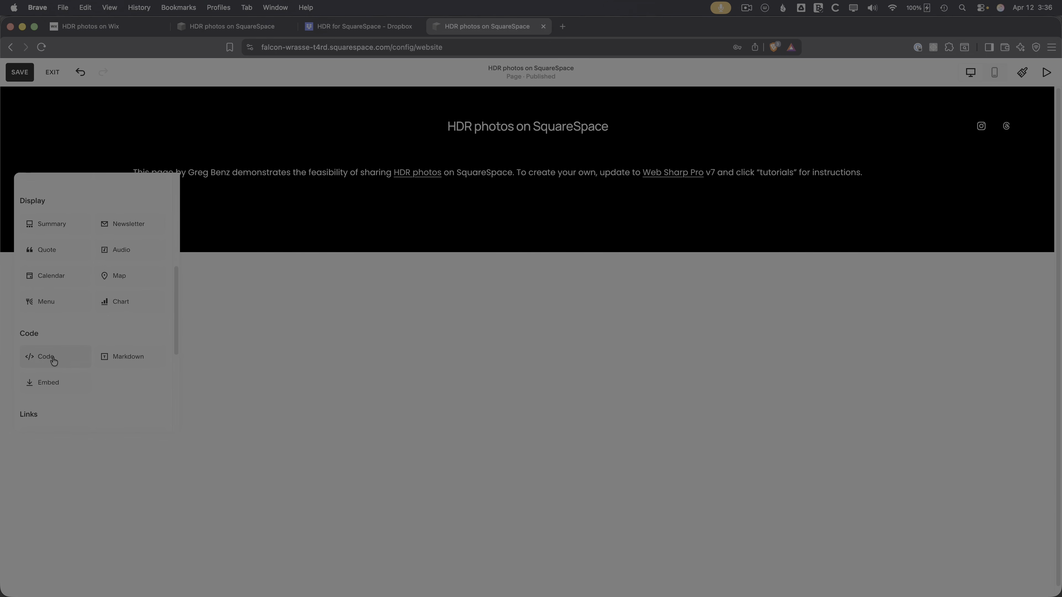
left_click(46, 356)
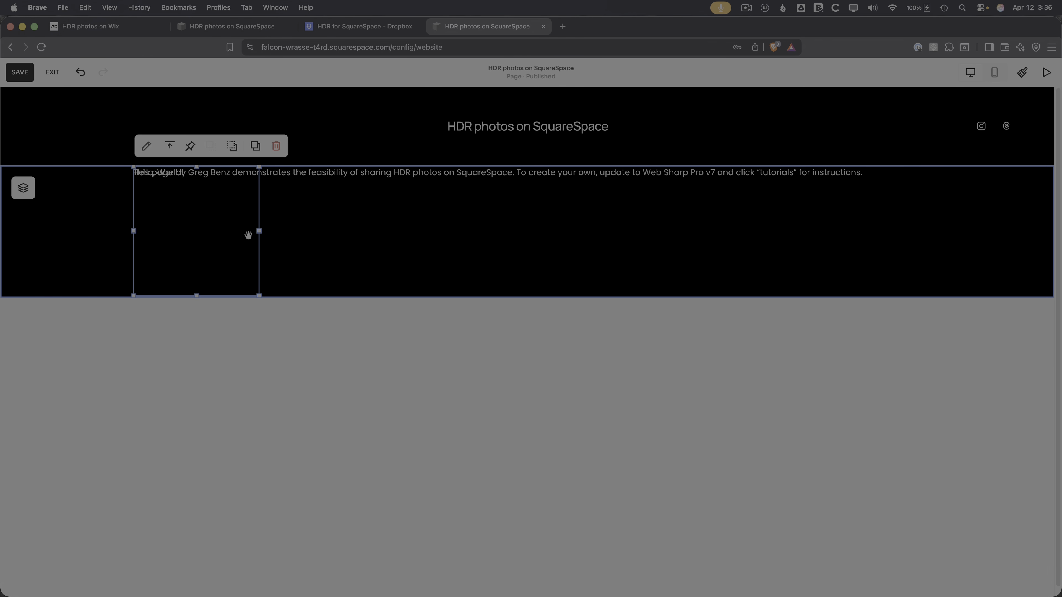
Step: Resize the new code block to the full page width, extending it downward and starting it just below the introductory text
left_click_drag(259, 230, 906, 239)
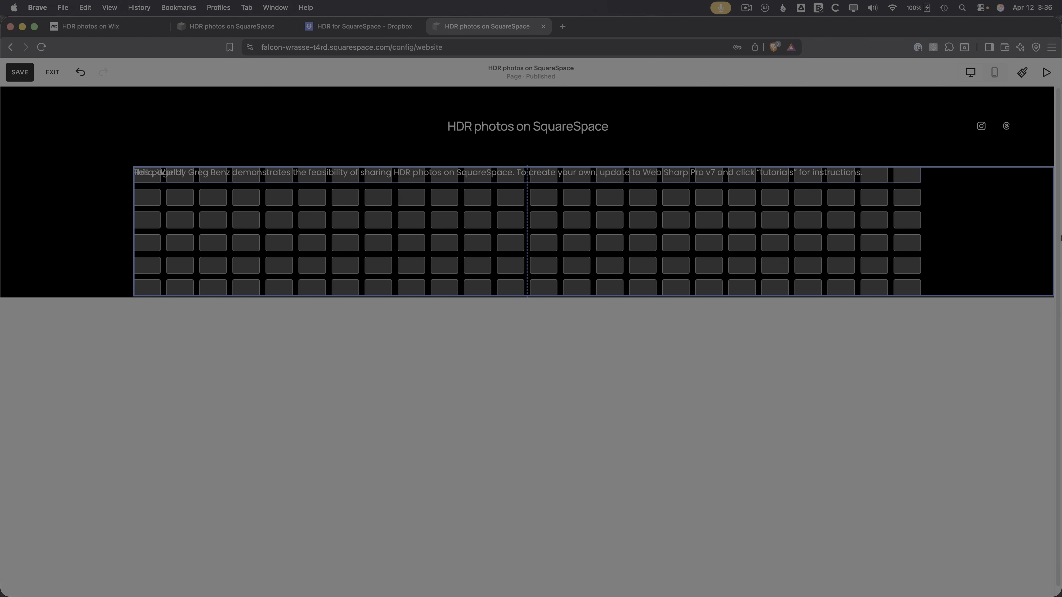
left_click_drag(132, 230, 1, 231)
left_click_drag(526, 296, 527, 590)
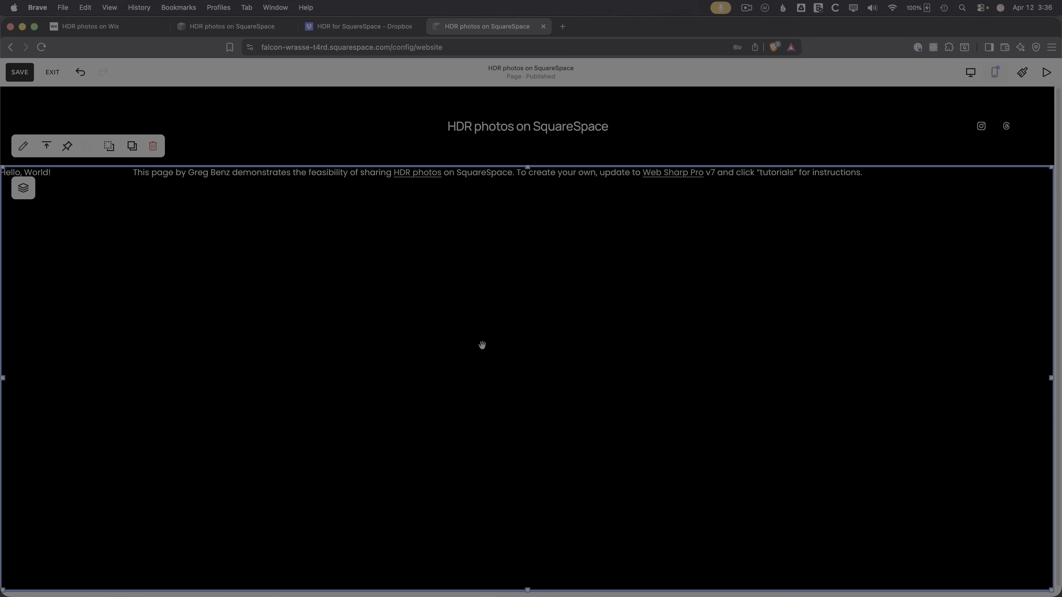
left_click_drag(528, 168, 527, 190)
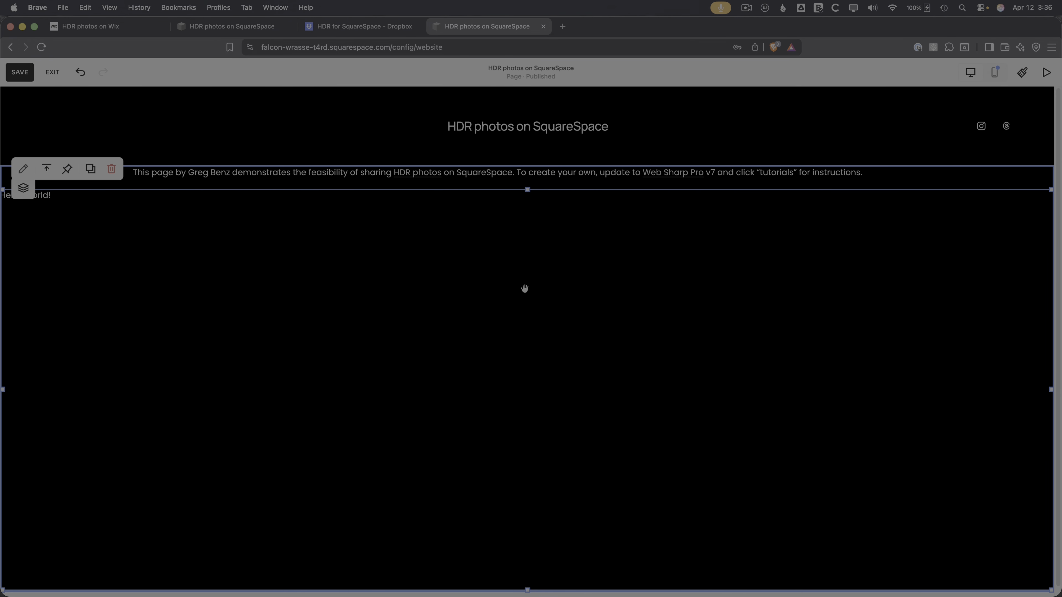
Step: Replace the code block's default "Hello, World!" HTML with the copied gallery code snippet
left_click(23, 168)
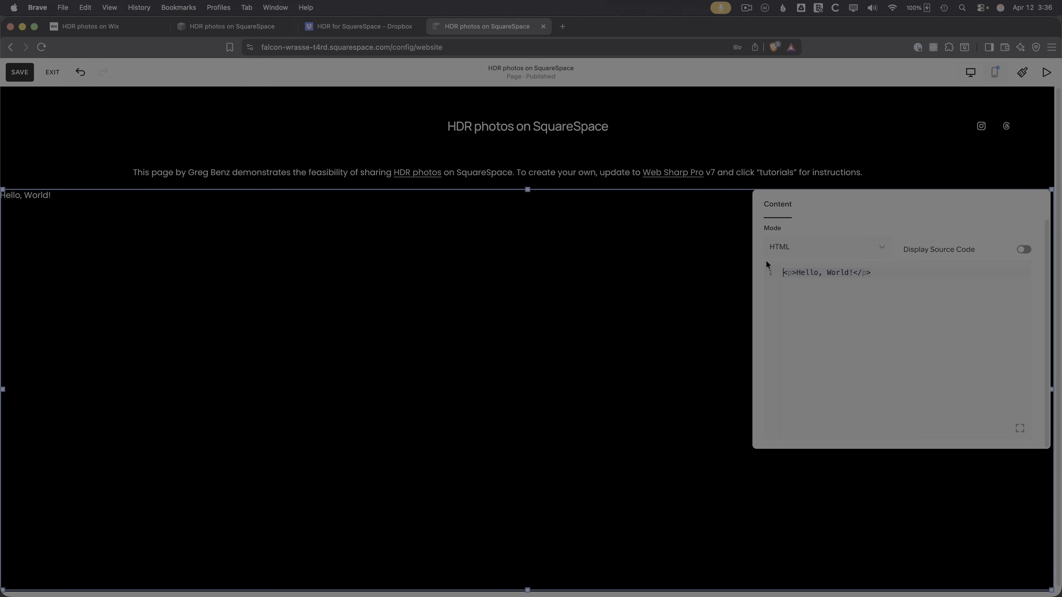
key("super+a")
key("BackSpace")
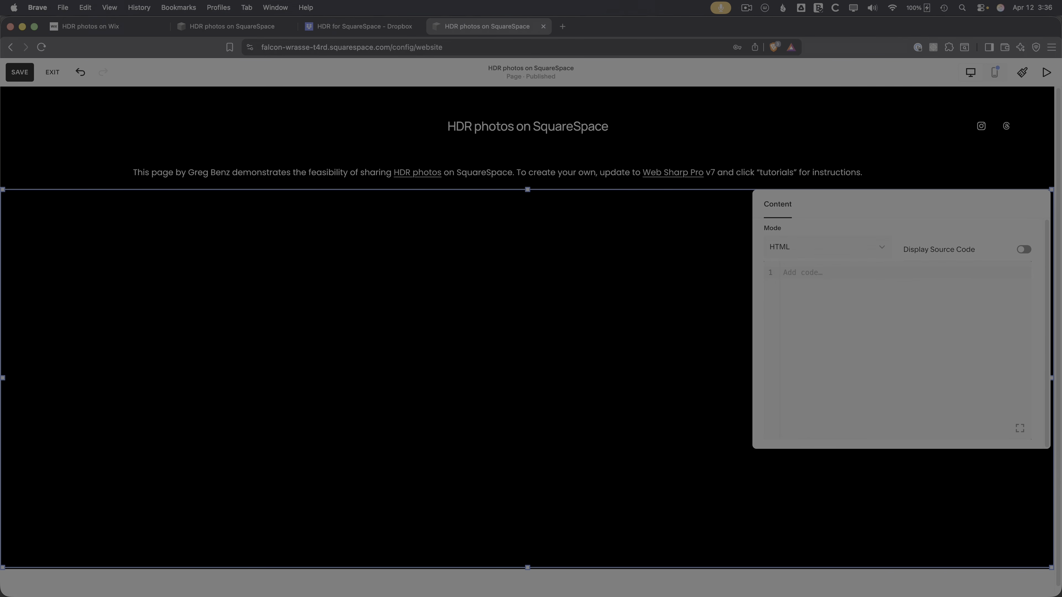
key("super+v")
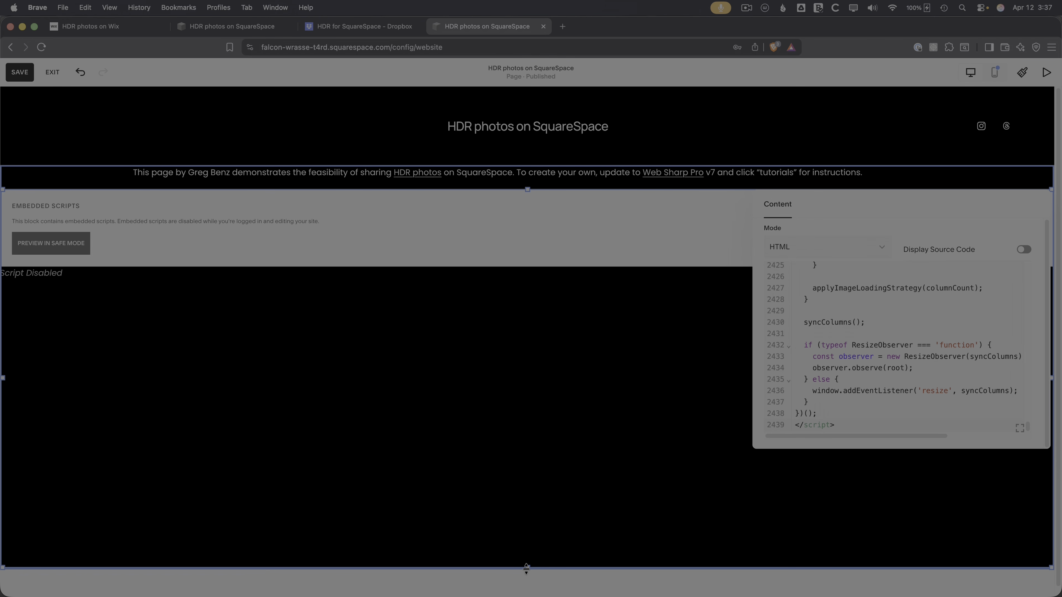
Step: Extend the code block's lower edge slightly downward, save the page and exit editing
mouse_move(527, 568)
left_mouse_down()
mouse_move(528, 544)
mouse_move(562, 527)
mouse_move(564, 514)
mouse_move(555, 592)
mouse_move(528, 589)
left_mouse_up()
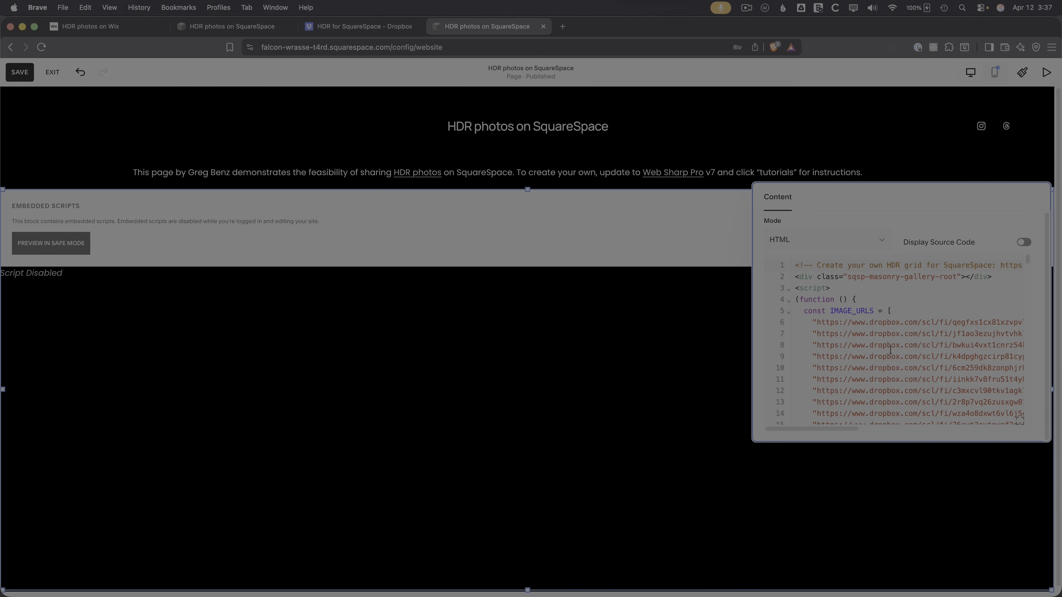
left_click(21, 70)
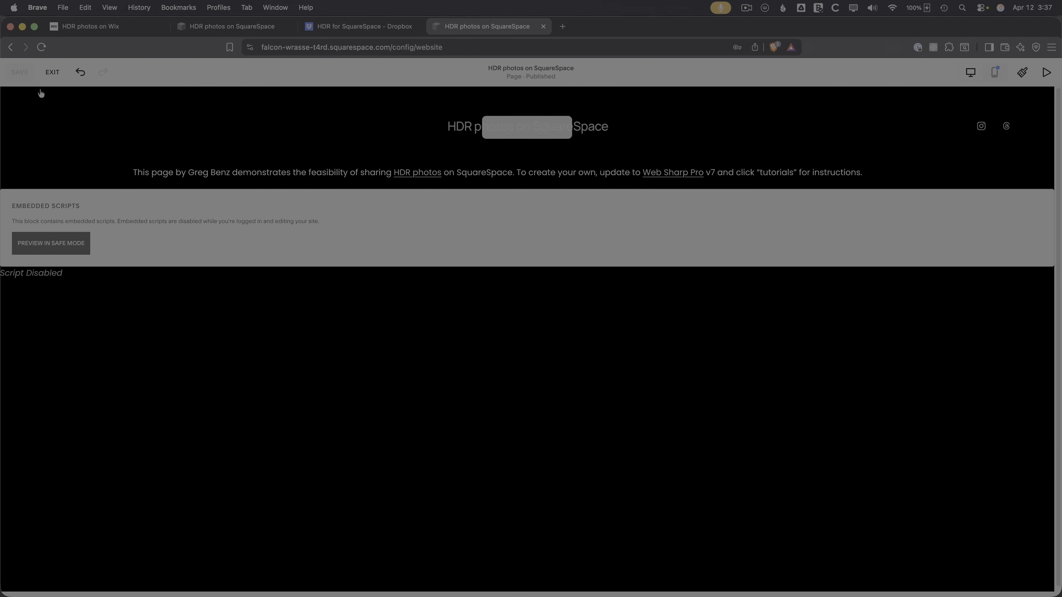
left_click(50, 74)
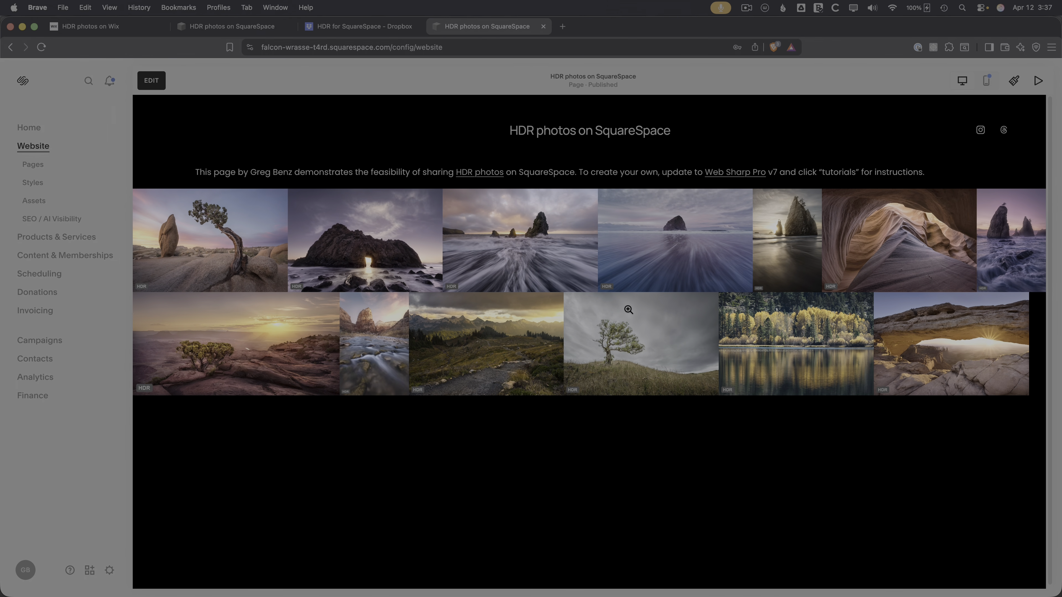
Step: Reload the published page at gbenz.com and enlarge the yellow trees and lake photo in the updated gallery
left_click(253, 29)
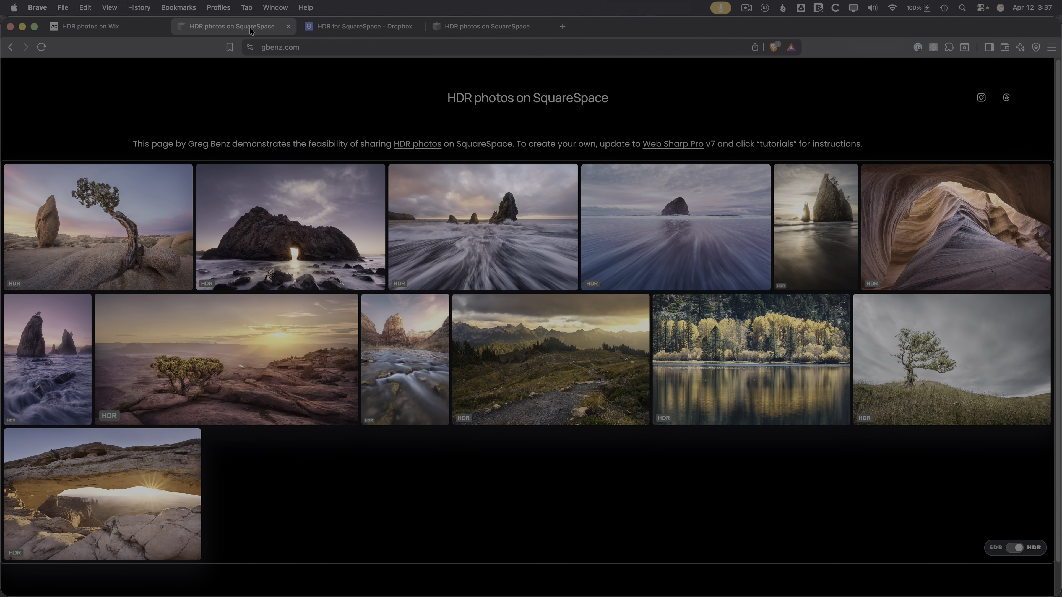
key("super+r")
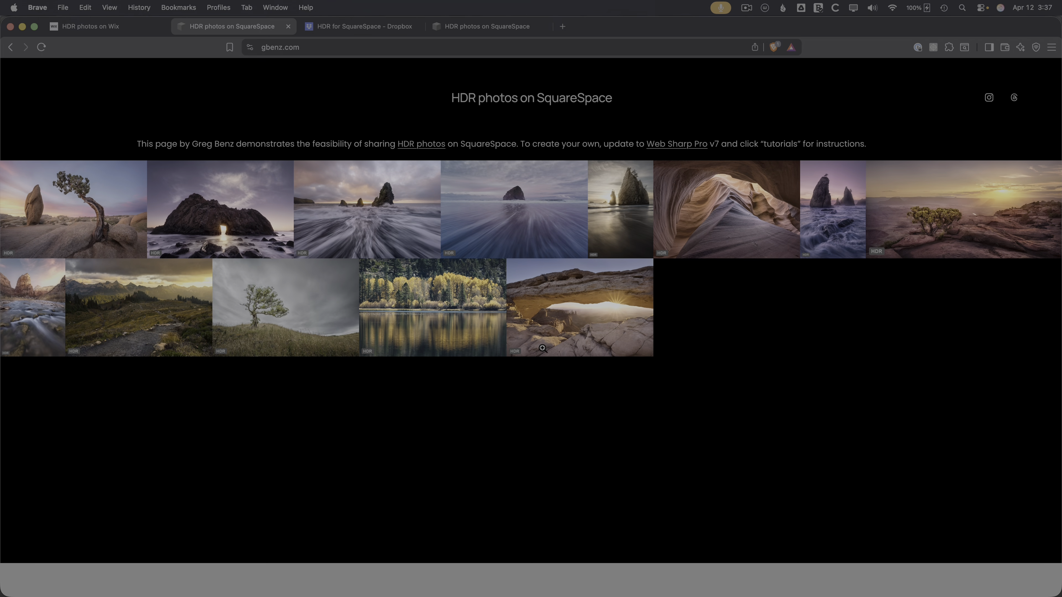
left_click_drag(1057, 348, 1057, 370)
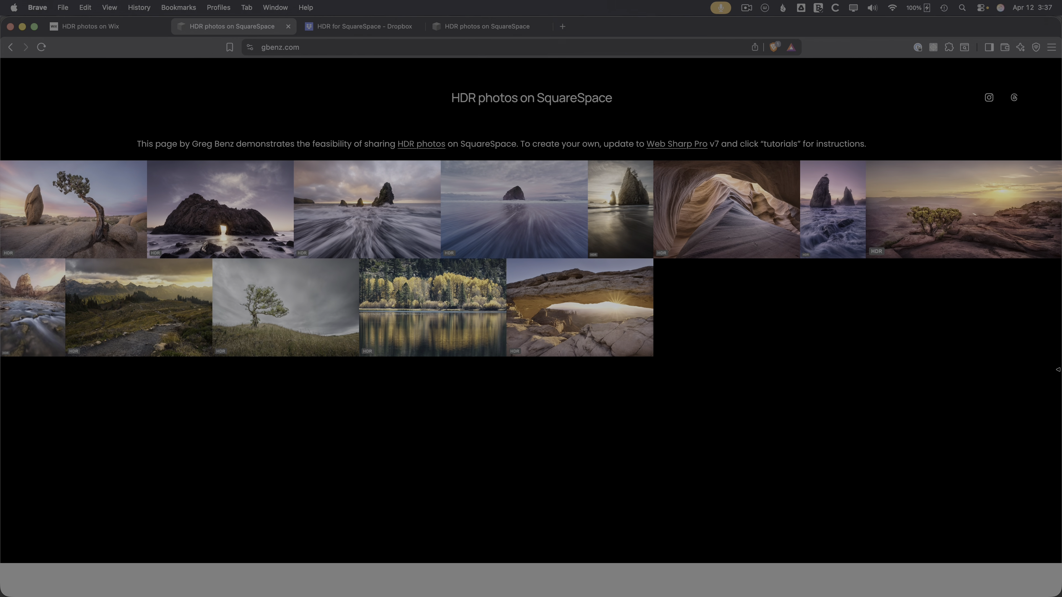
left_click(414, 317)
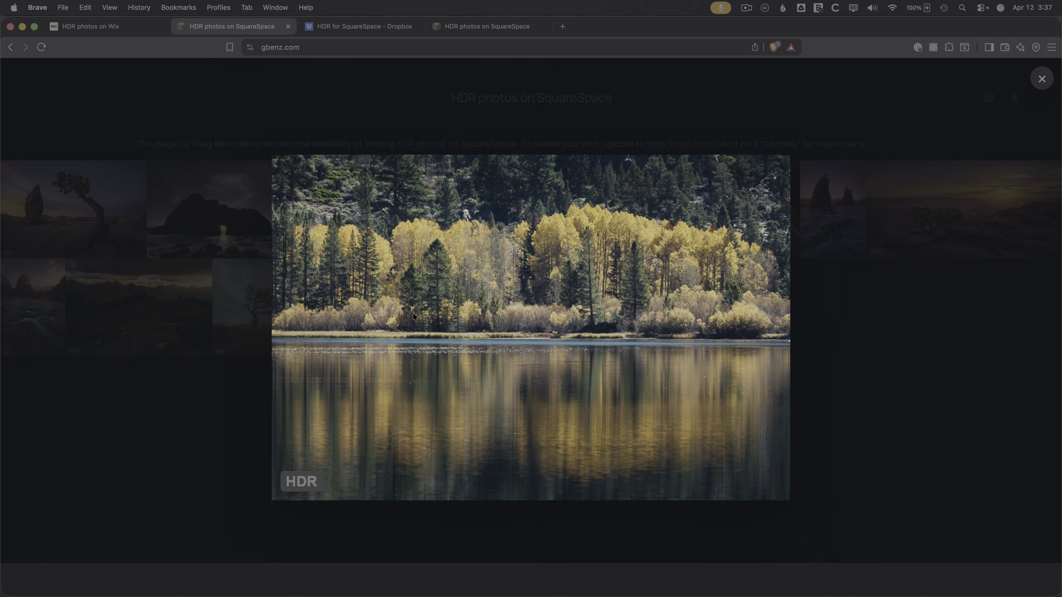
Step: Extend the gallery section's lower edge downward in the page editor, save the page and reload the published version at gbenz.com
left_click(580, 484)
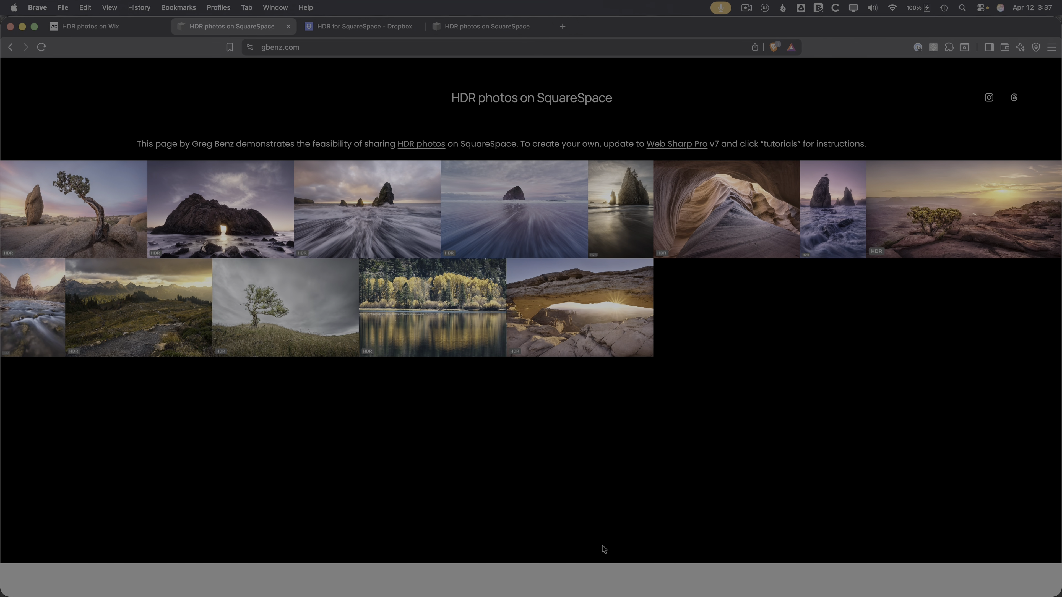
left_click(466, 25)
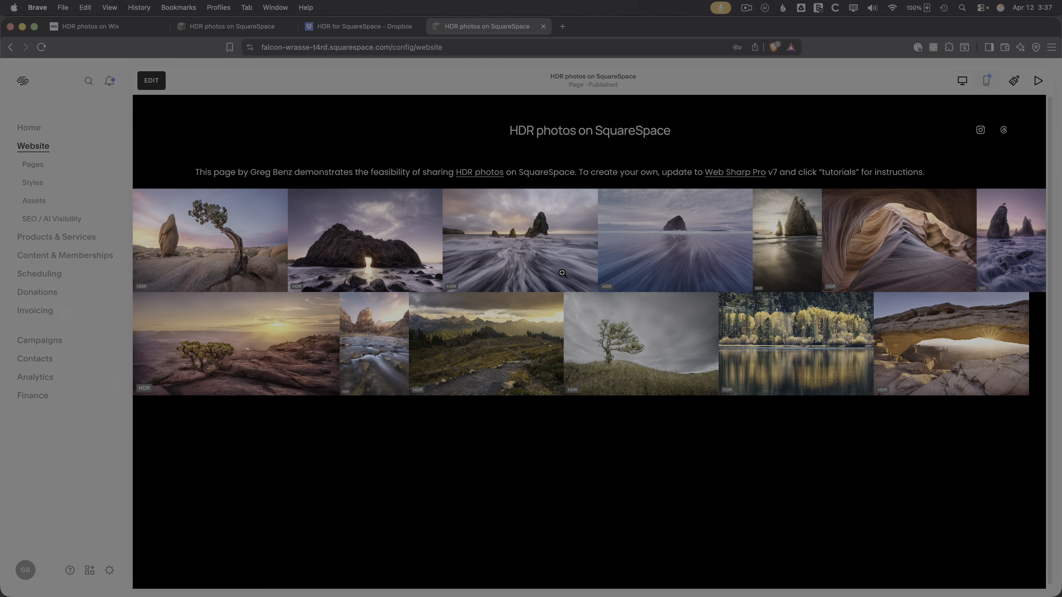
left_click(162, 88)
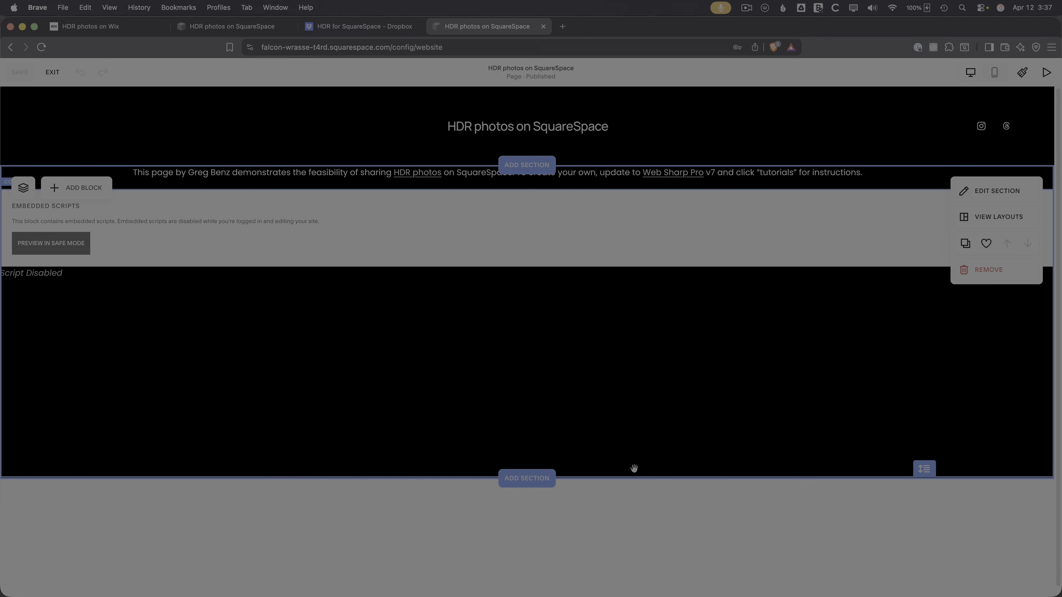
left_click_drag(923, 469, 943, 595)
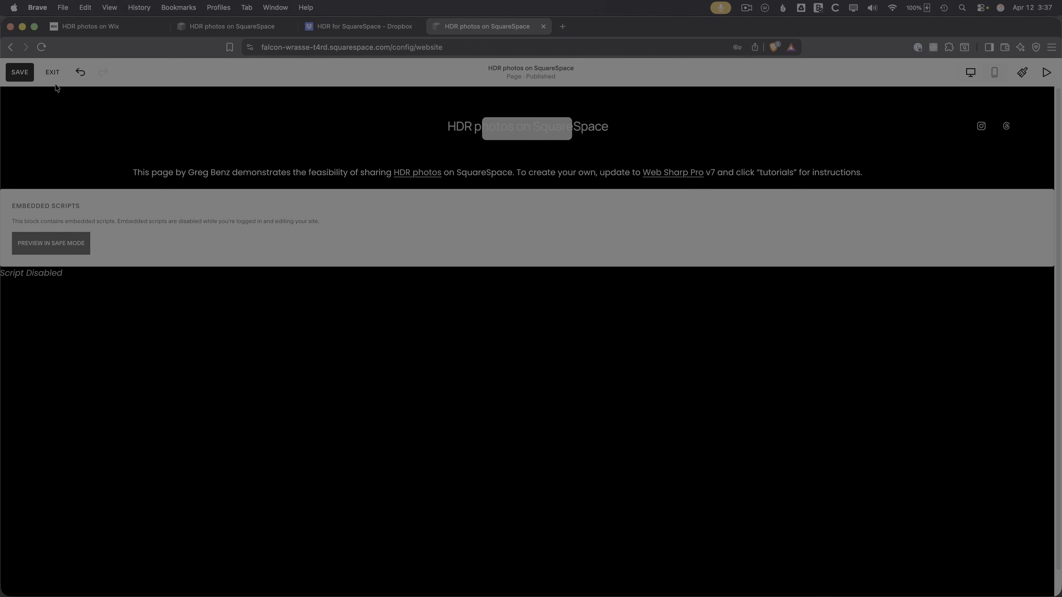
left_click(20, 73)
left_click(234, 27)
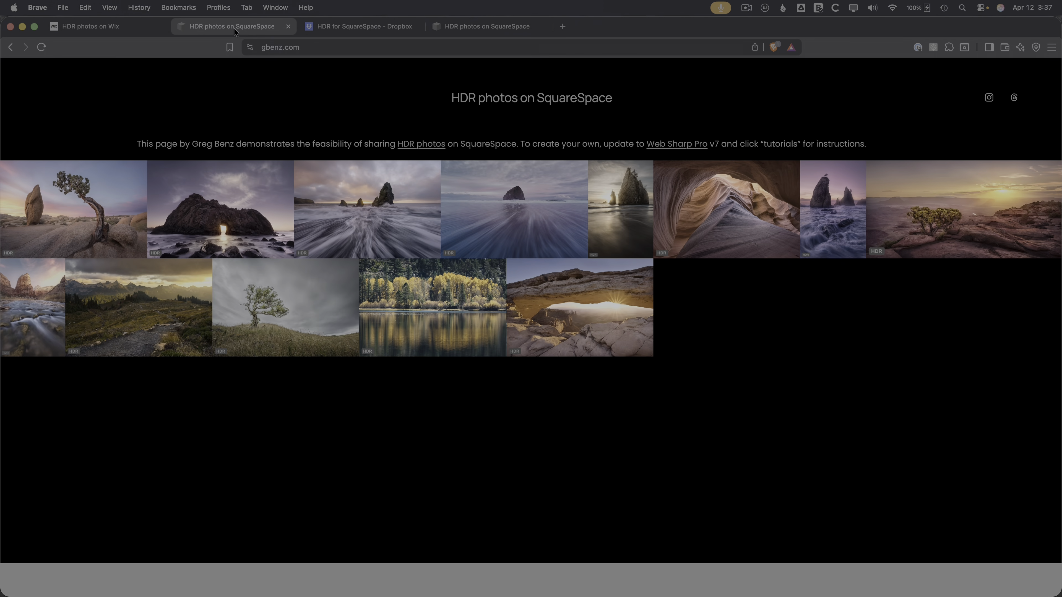
key("super+r")
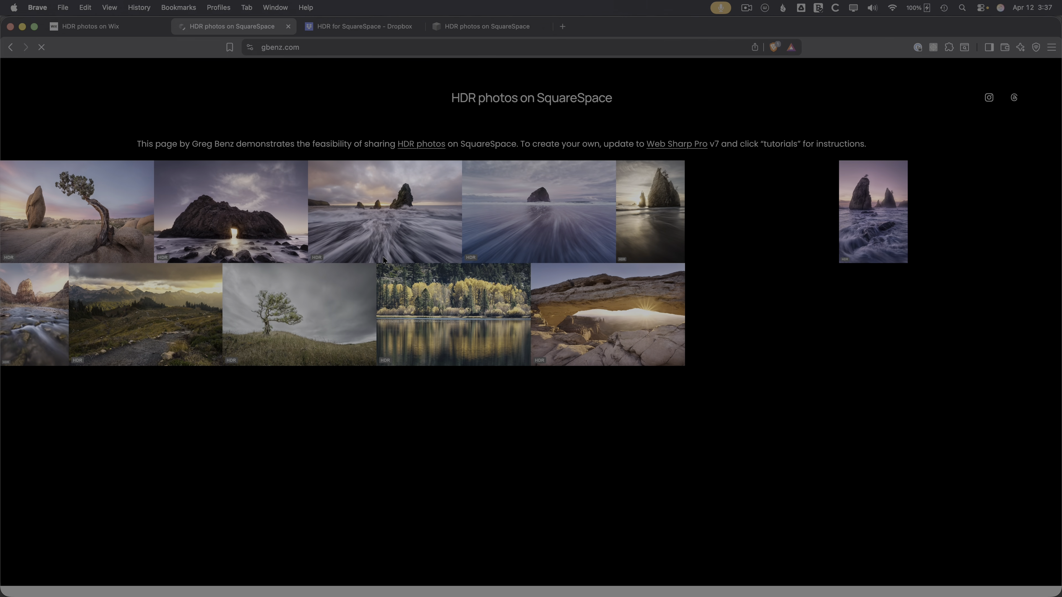
Step: Extend the gallery code block's lower edge down to the end of its section, save, and reload the published page
left_click(476, 27)
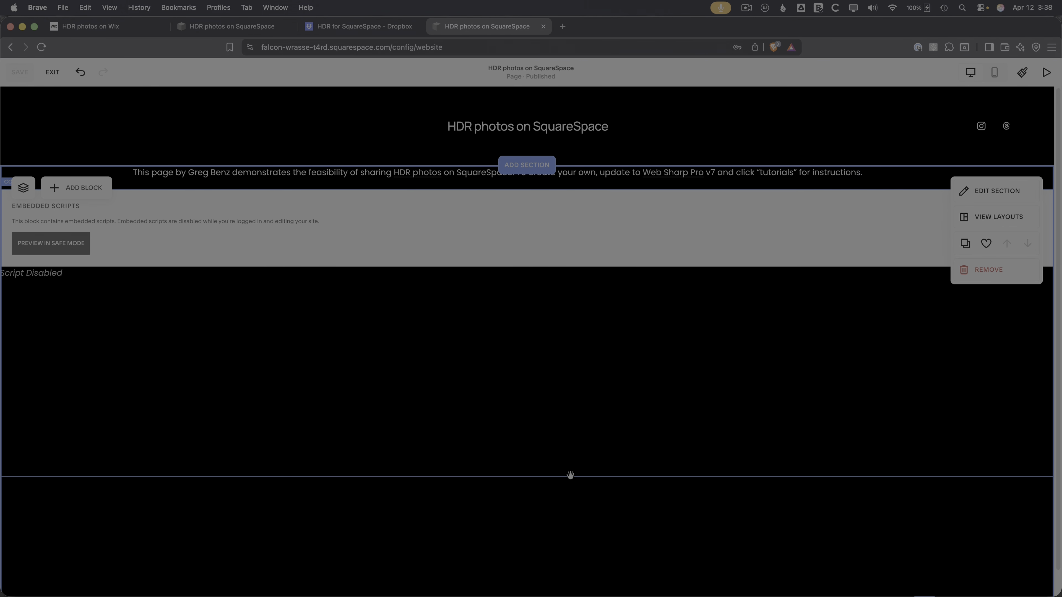
left_click(542, 458)
left_click_drag(535, 499, 544, 594)
scroll(744, 538, "down", 1)
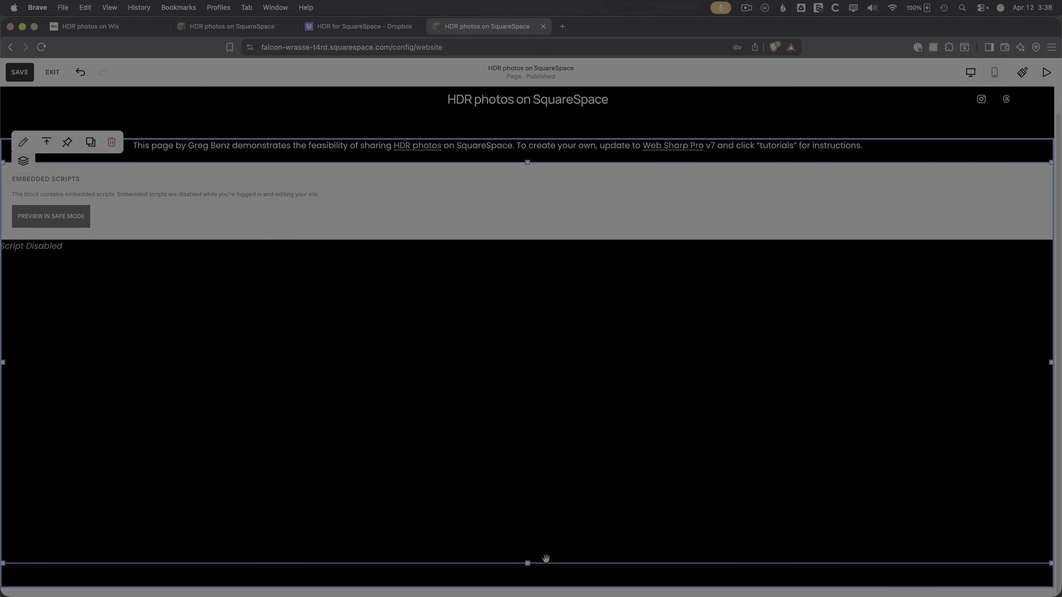
left_click_drag(527, 565, 527, 589)
scroll(600, 415, "up", 1)
key("super+s")
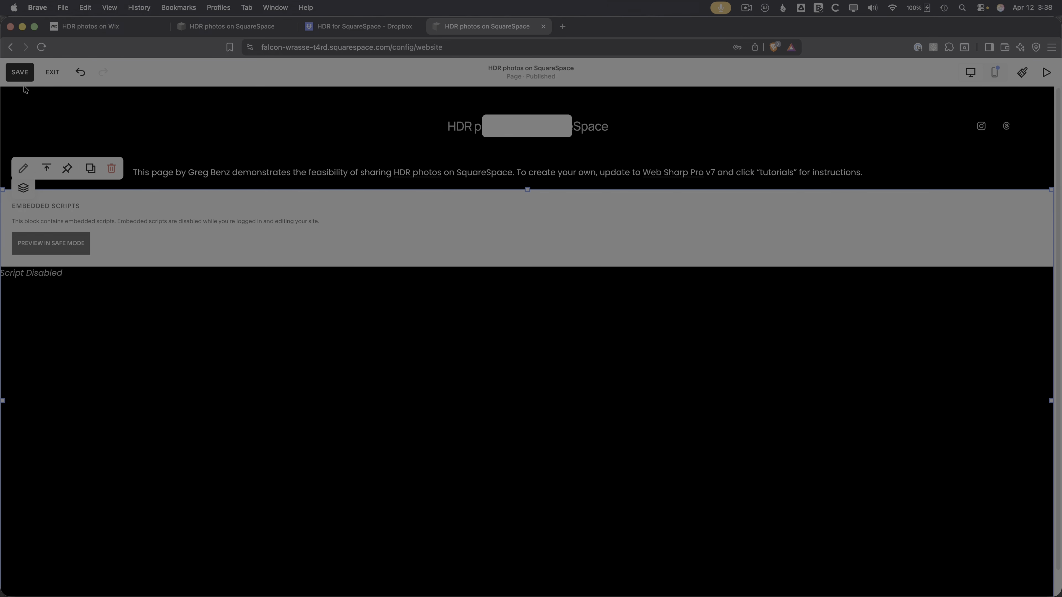
left_click(214, 29)
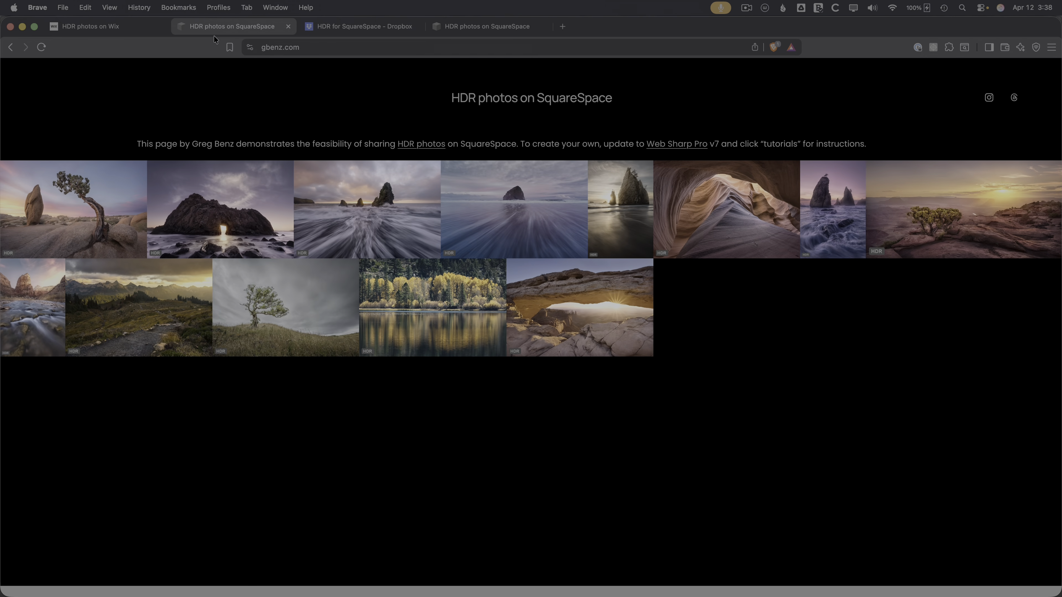
key("super+r")
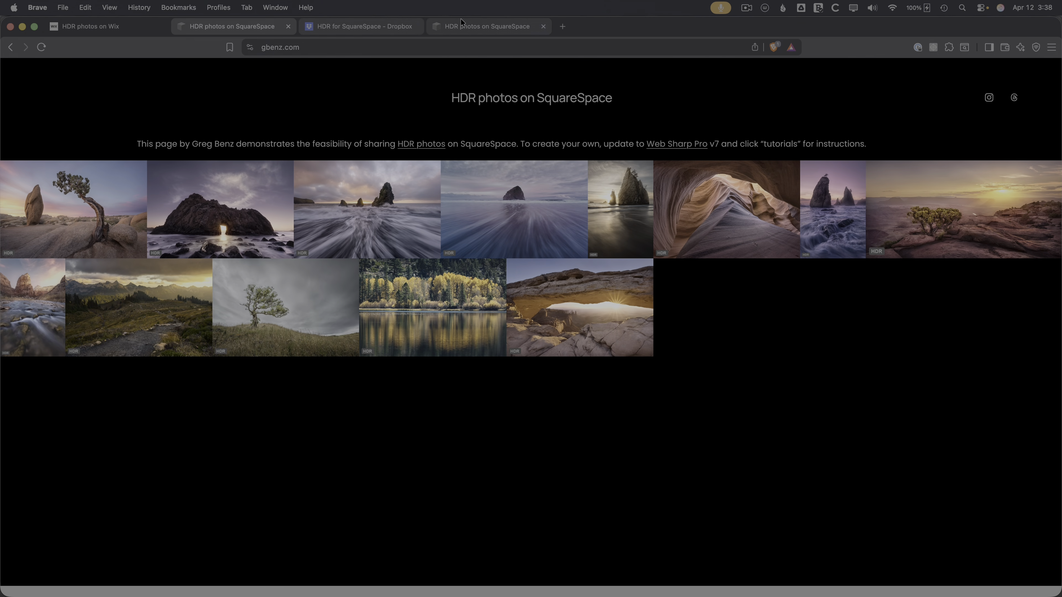
Step: Lengthen the section beyond the code block's lower edge, save the page and reload the published gallery
left_click(485, 26)
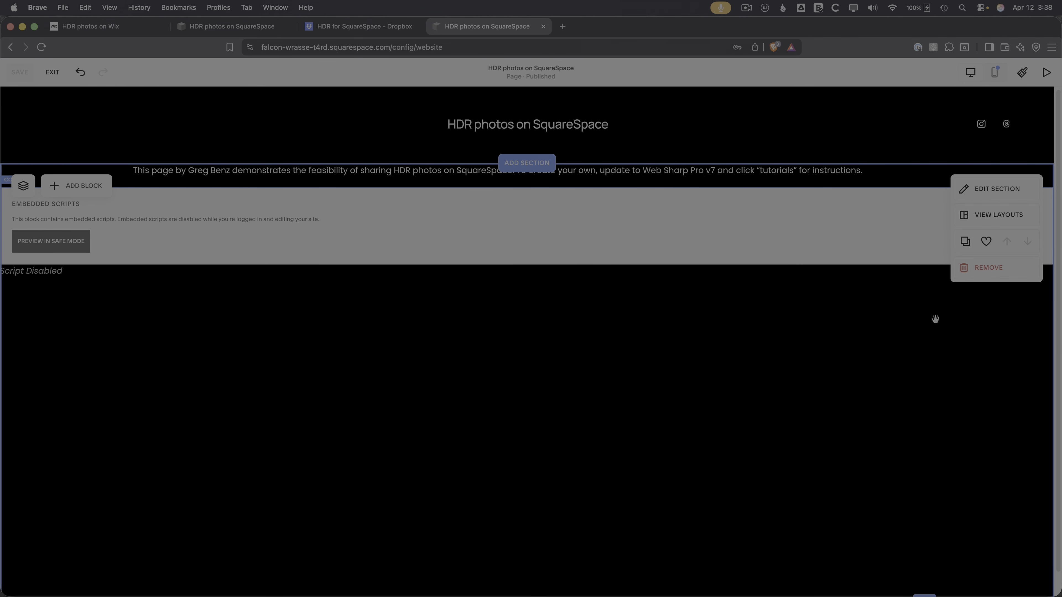
scroll(919, 512, "down", 1)
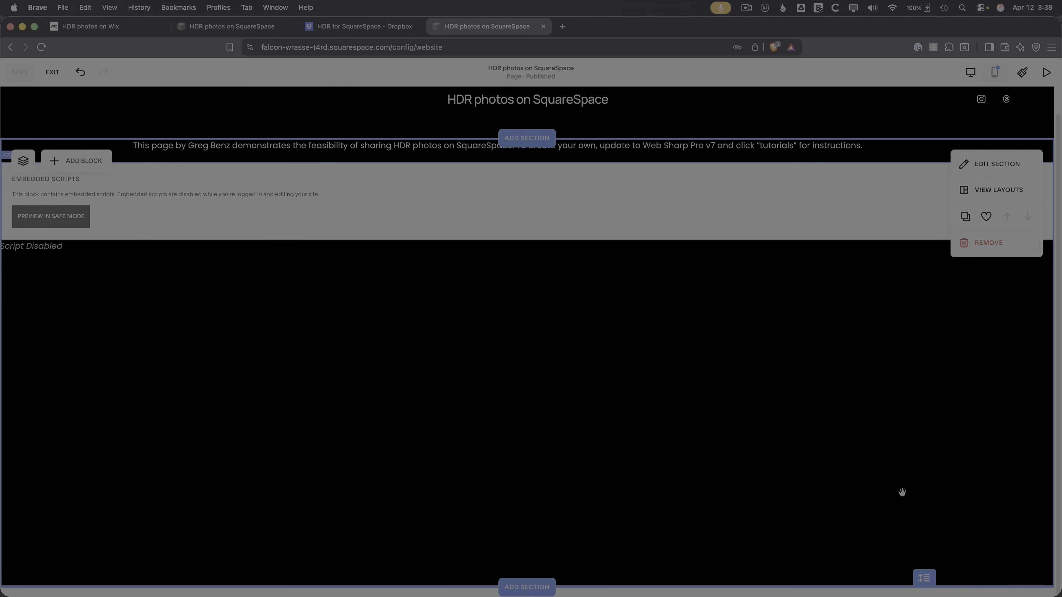
left_click_drag(924, 577, 929, 594)
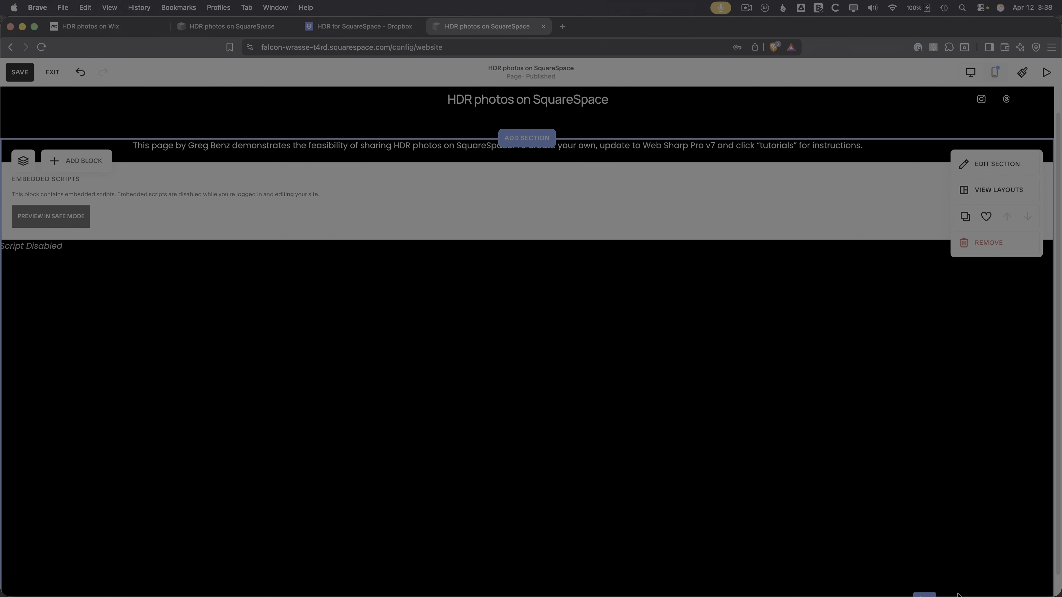
scroll(547, 387, "up", 1)
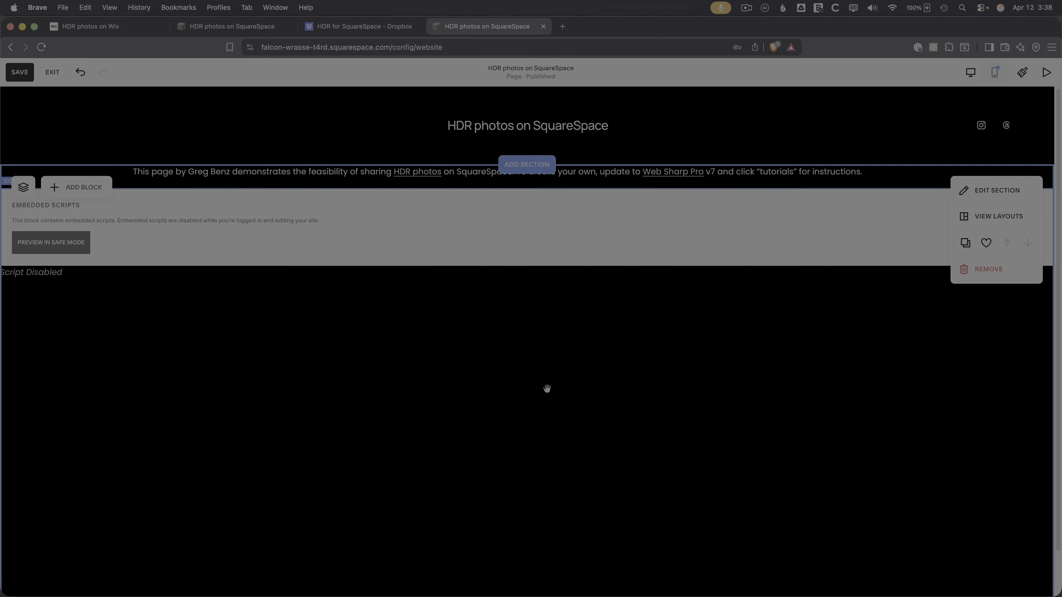
left_click(27, 78)
left_click(236, 26)
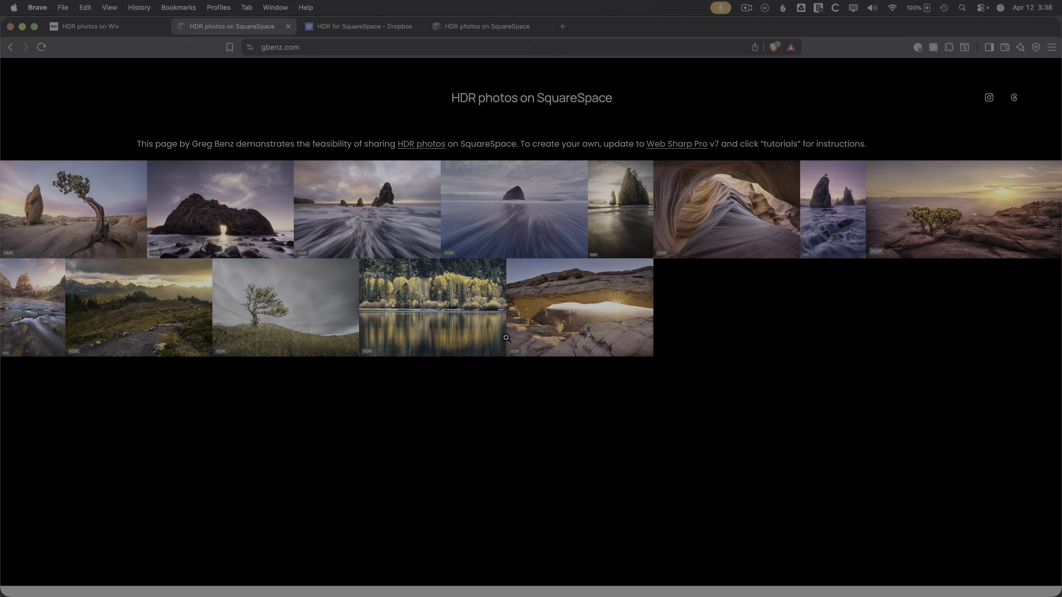
key("super+r")
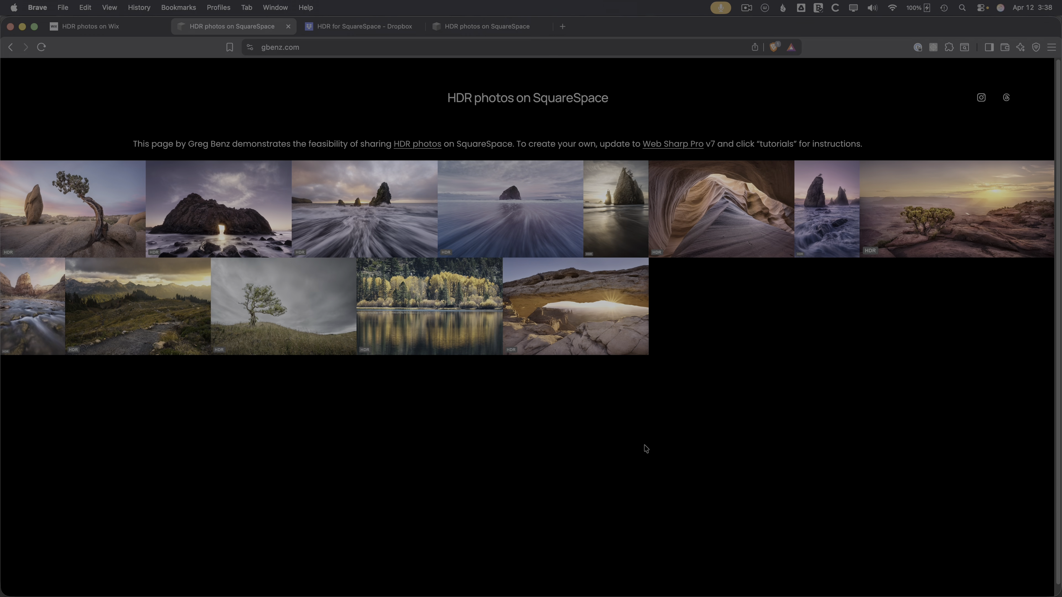
Step: Look at the HDR photos on Wix gallery page for comparison and return to the published SquareSpace page
left_click(125, 26)
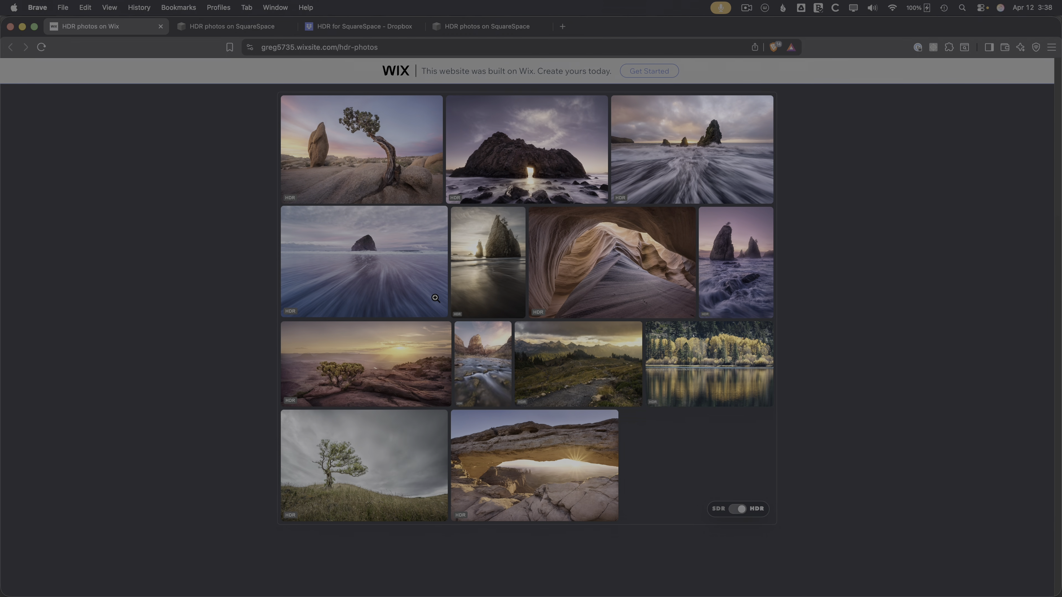
left_click(239, 28)
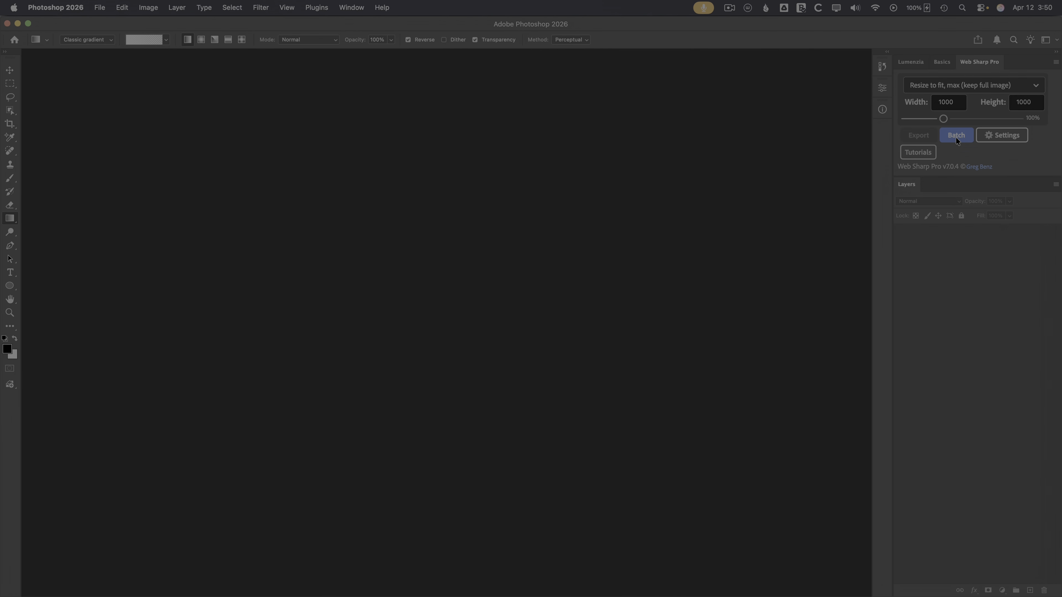
Step: In Photoshop, review Web Sharp Pro's file settings, choose P3 as the HDR colorspace and close the settings
left_click(998, 135)
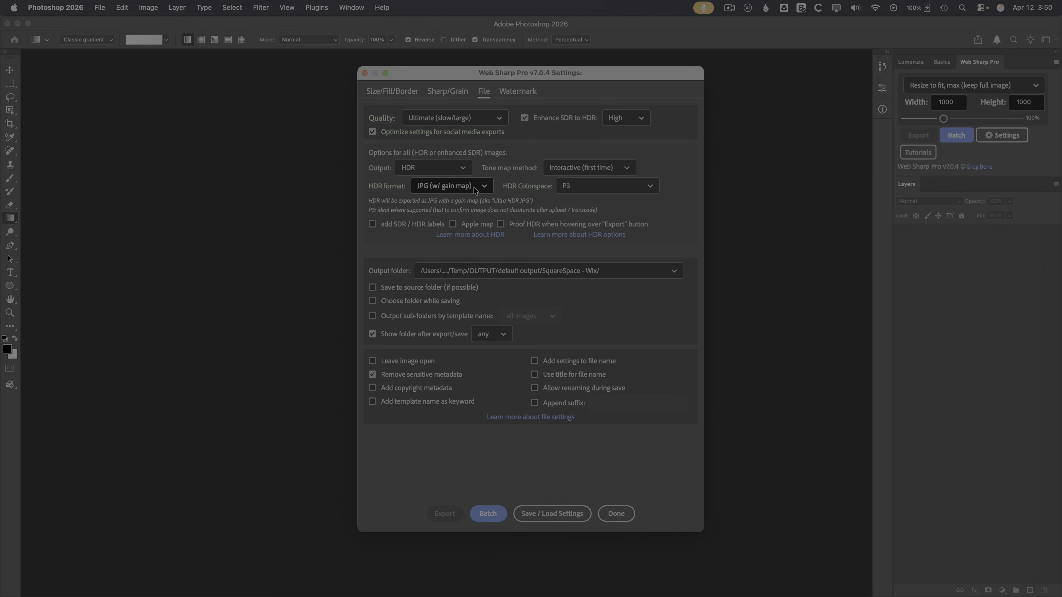
left_click(597, 190)
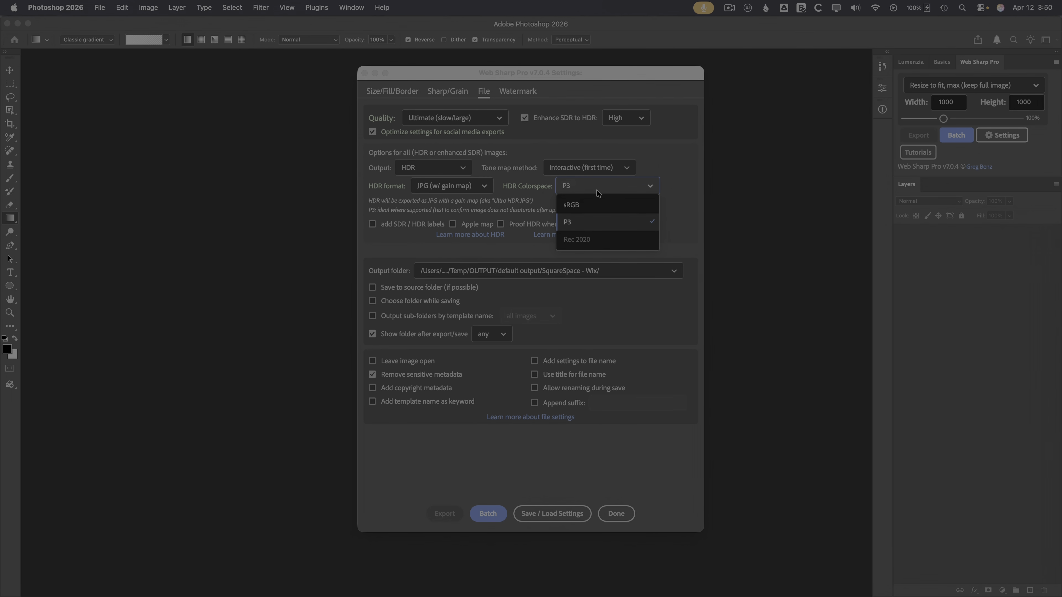
left_click(582, 223)
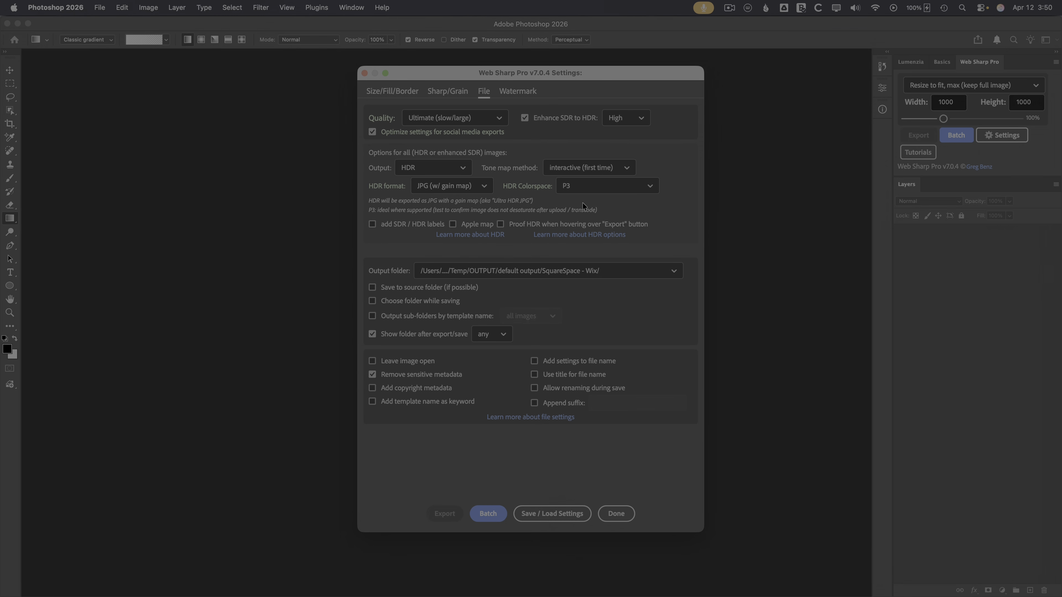
mouse_move(528, 192)
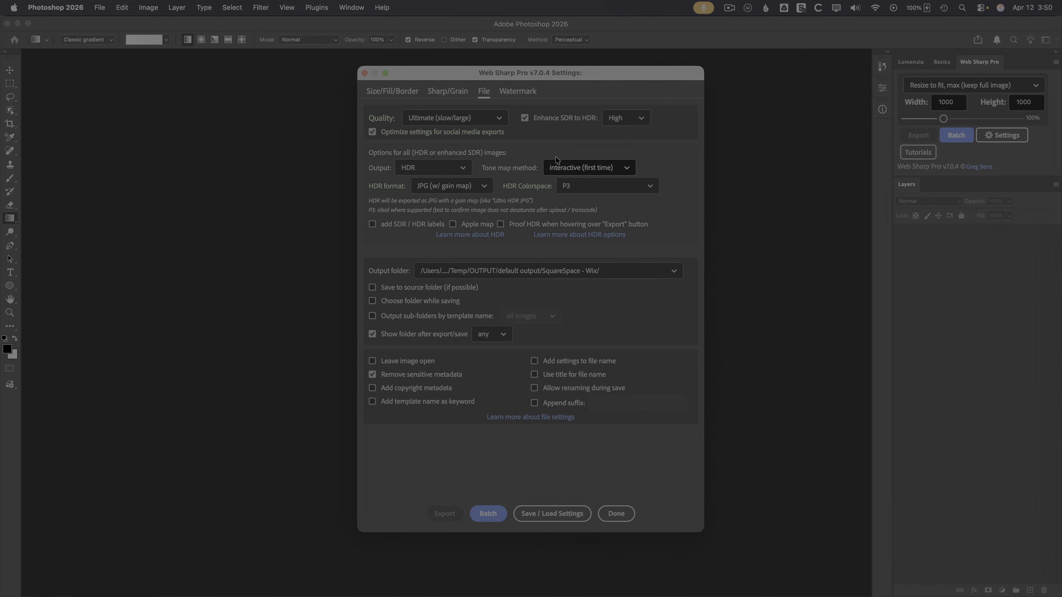
mouse_move(591, 126)
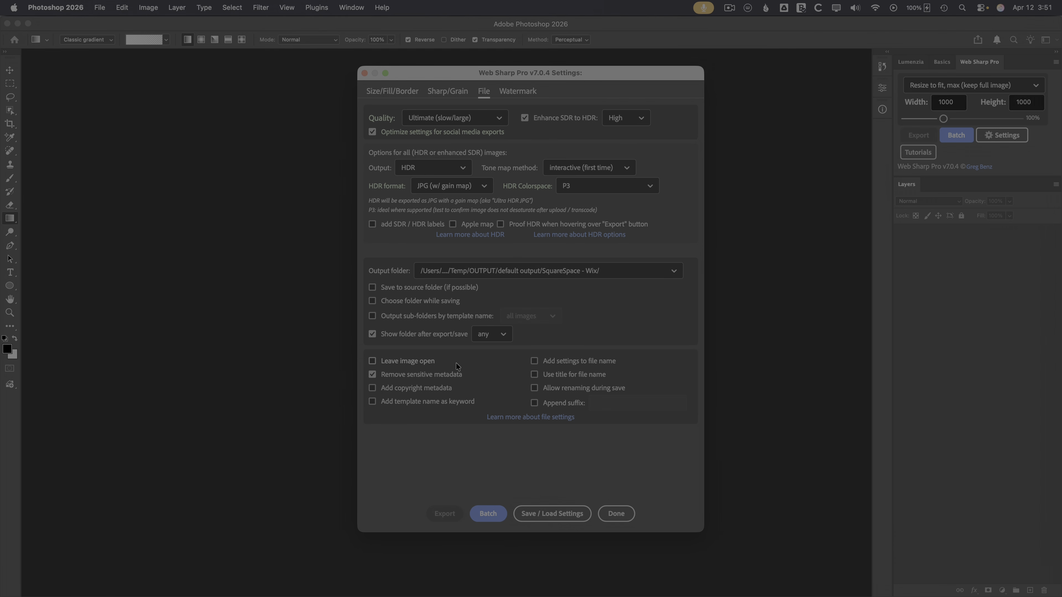
mouse_move(456, 366)
left_click(619, 512)
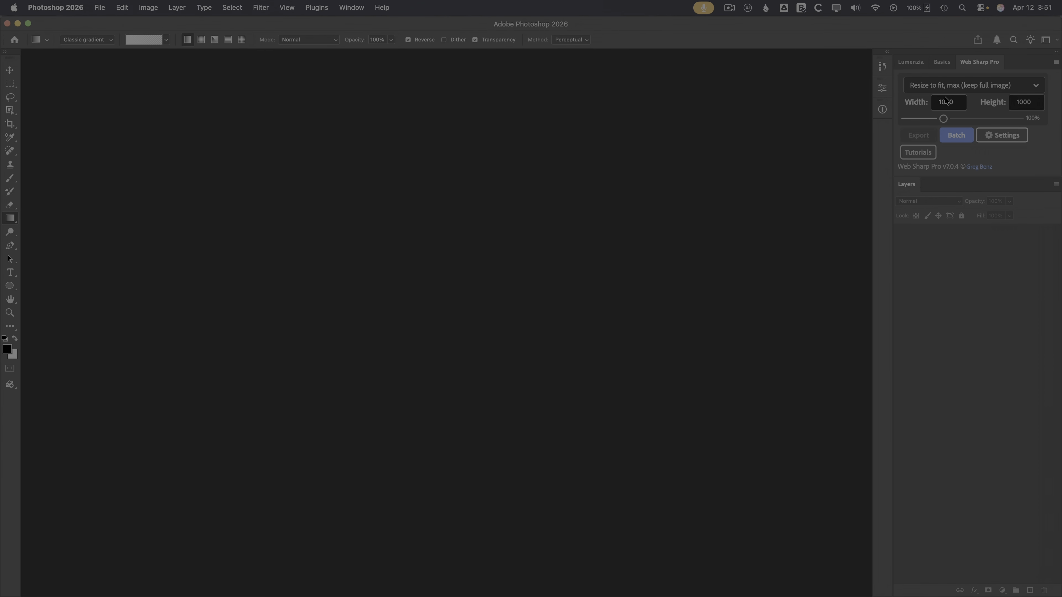
Step: Set Web Sharp Pro's sizing mode to Resize to fit, max (keep full image)
left_click(946, 86)
left_click(960, 109)
left_click(958, 86)
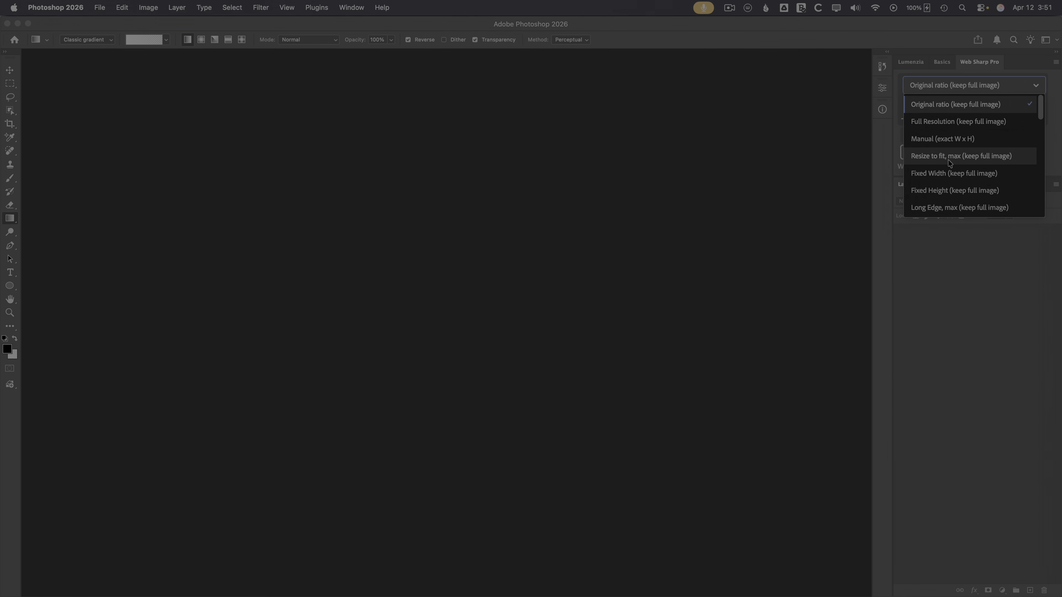
left_click(987, 159)
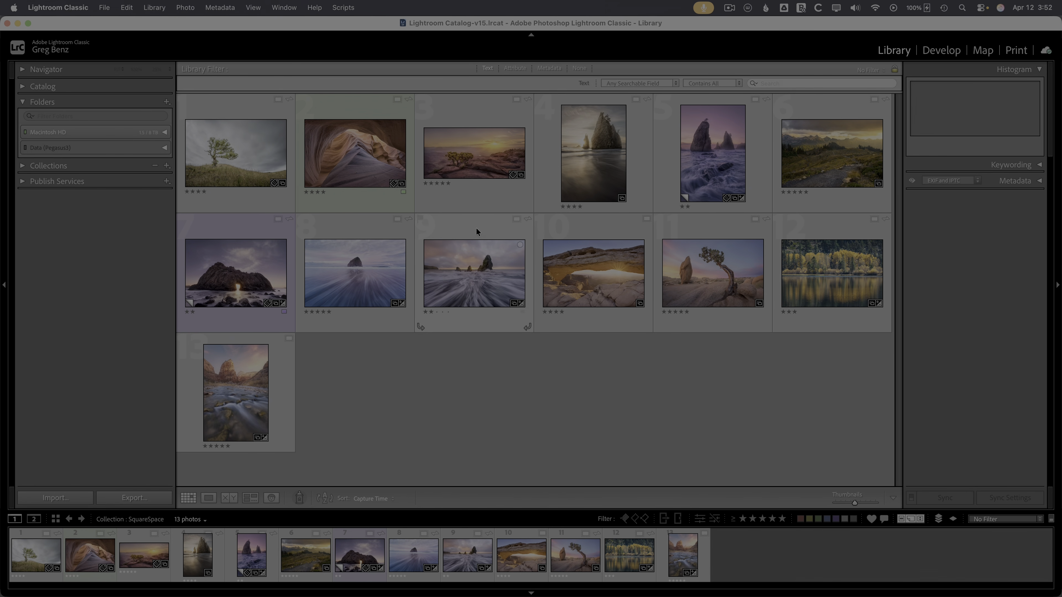
Step: In Lightroom Classic, select all photos in the SquareSpace collection and export them to Photoshop with the WSP Batch preset, accepting smart previews
left_click(261, 267)
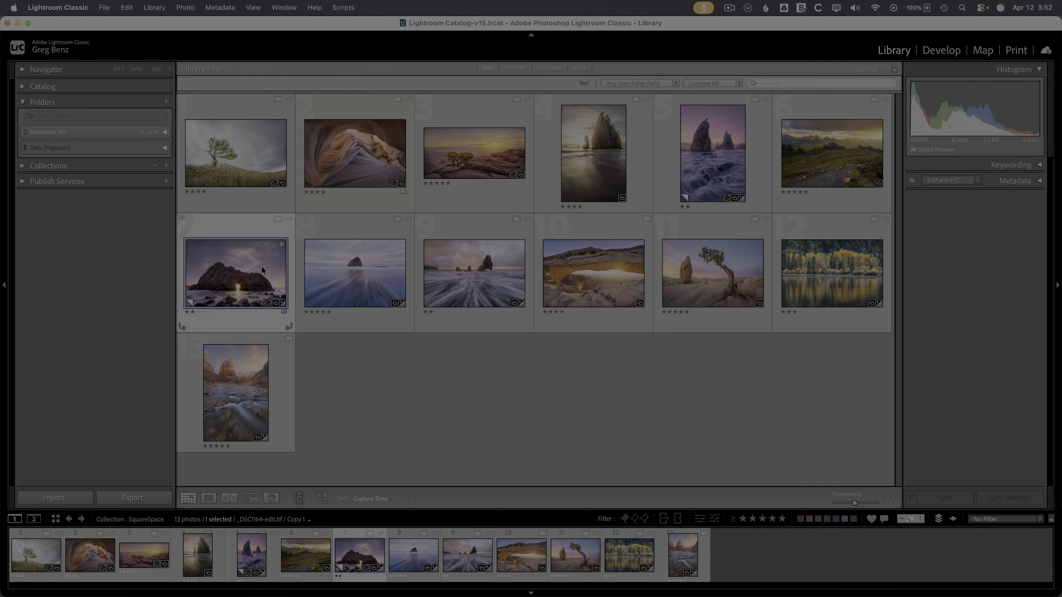
key("super+a")
left_click(136, 497)
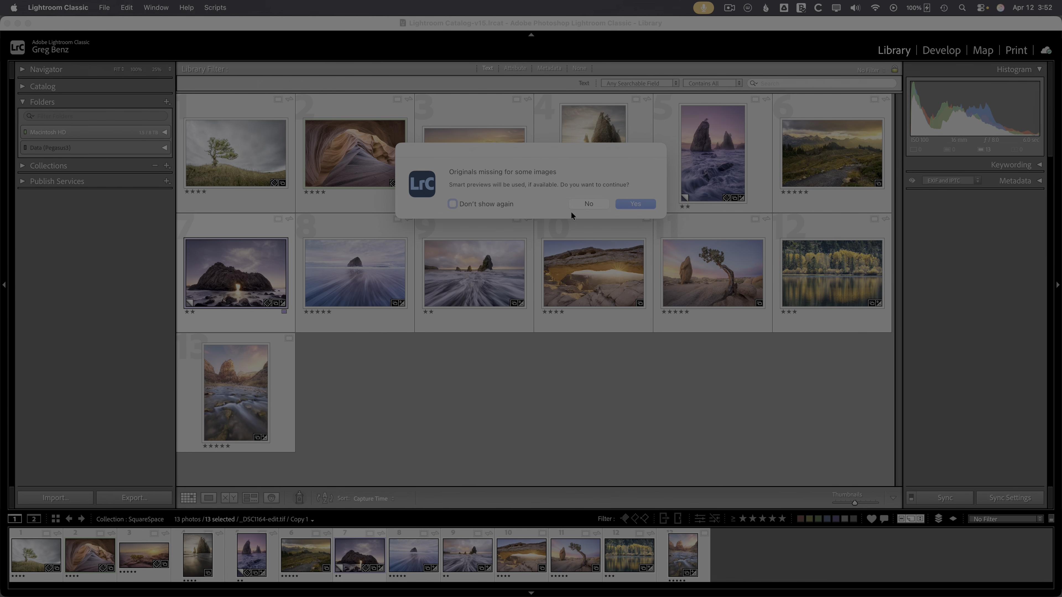
left_click(636, 204)
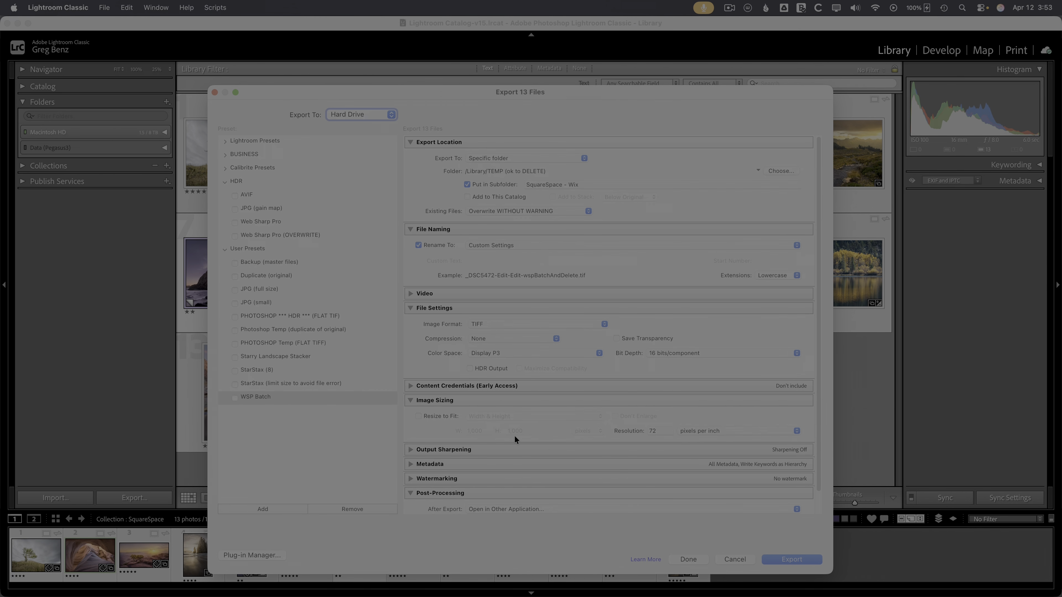
scroll(515, 444, "down", 2)
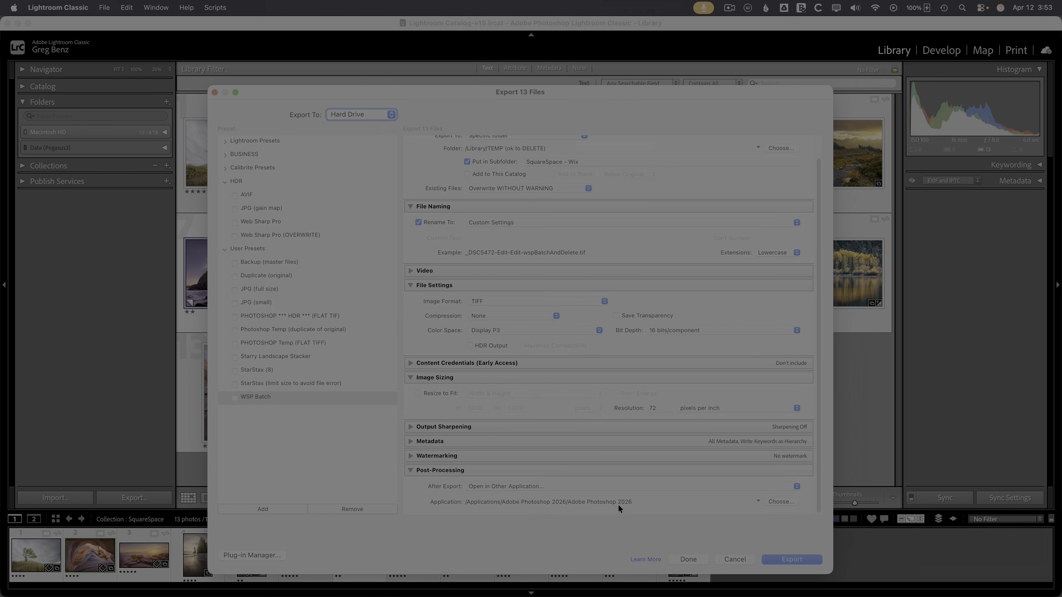
left_click(776, 559)
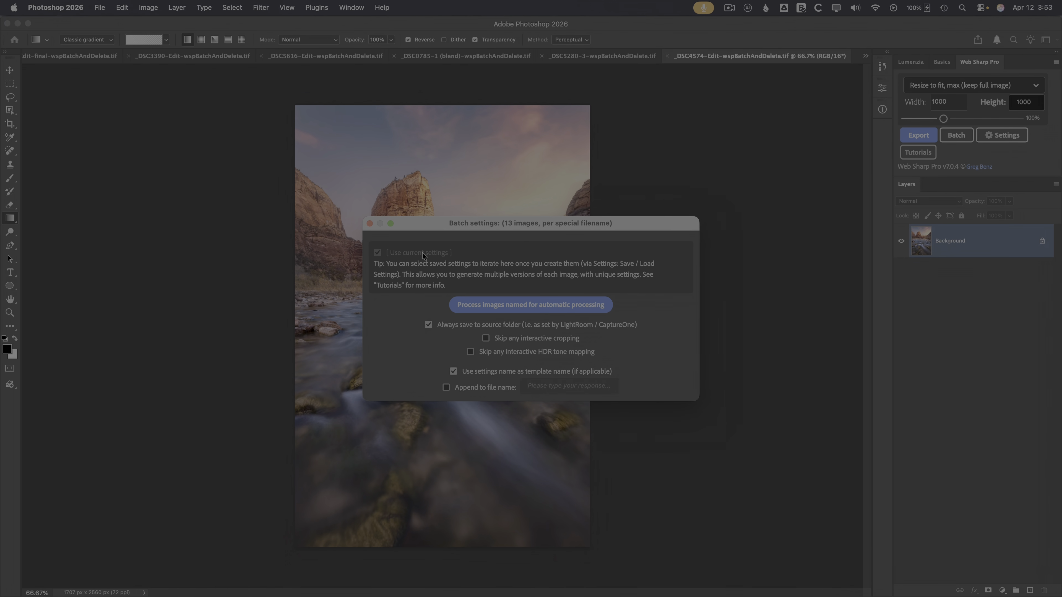
Step: In Photoshop, batch process the images named for automatic processing with the current settings and delete all the temporary TIFF files
left_click(508, 301)
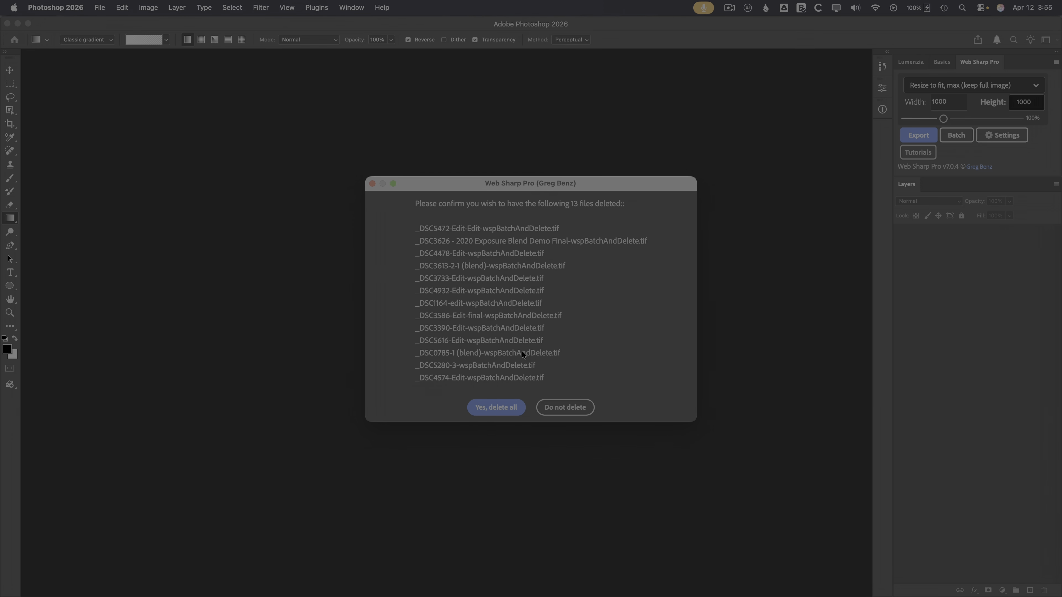
left_click(489, 404)
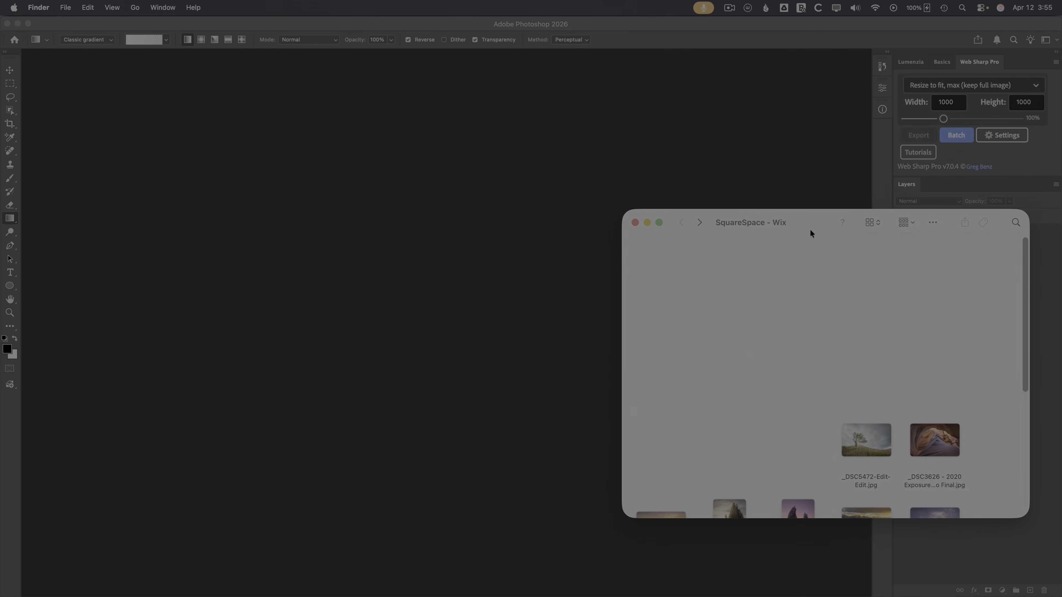
Step: Look through the exported JPGs in the SquareSpace - Wix folder and inspect _DSC5616-Edit.jpg in Gain Map Demo App, closing the viewer when done
left_click_drag(810, 234, 700, 139)
left_click_drag(914, 259, 912, 369)
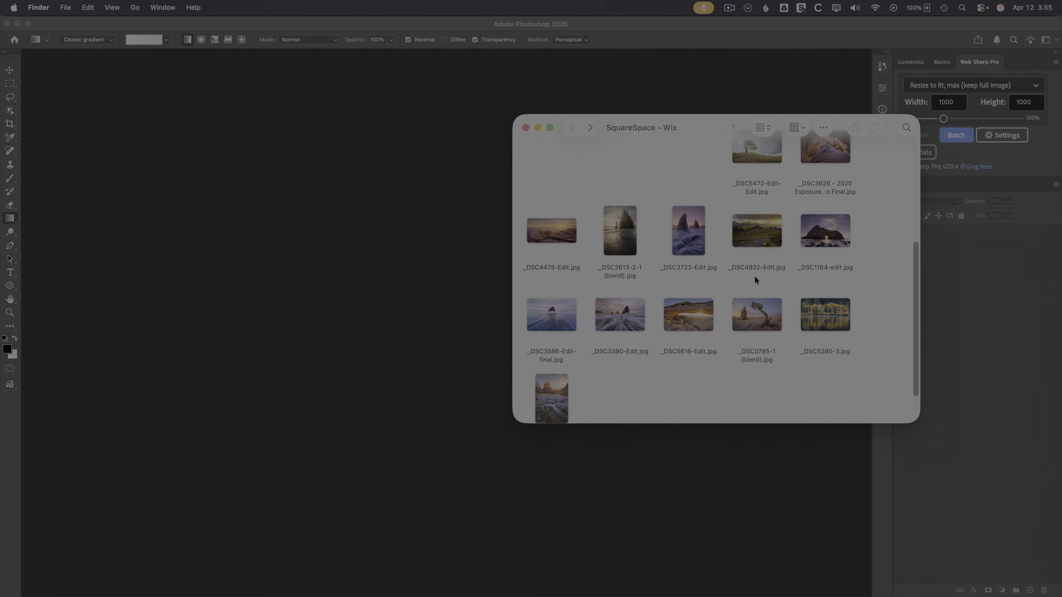
double_click(683, 321)
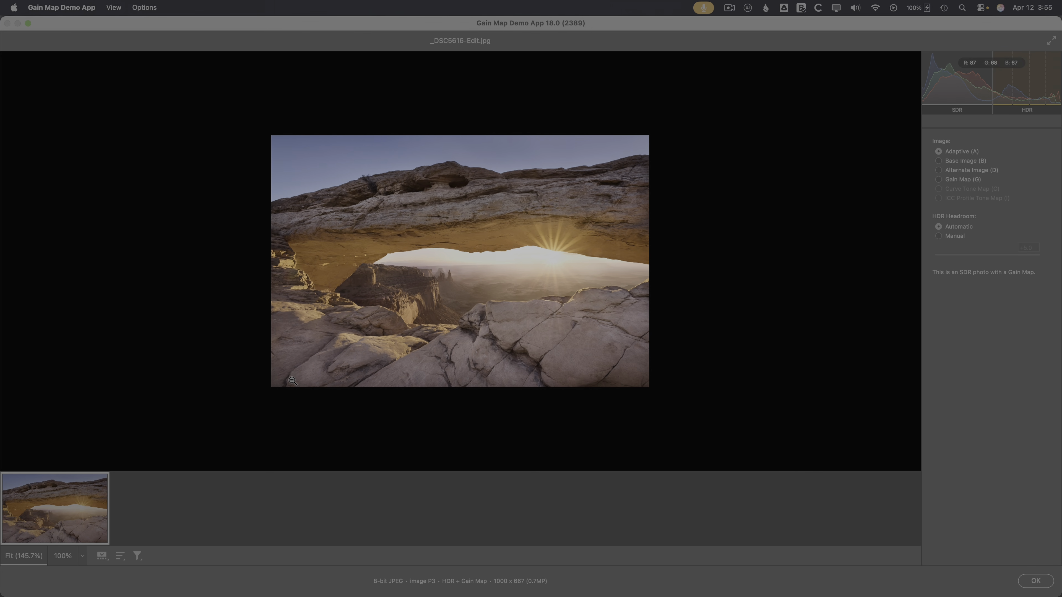
key("super+q")
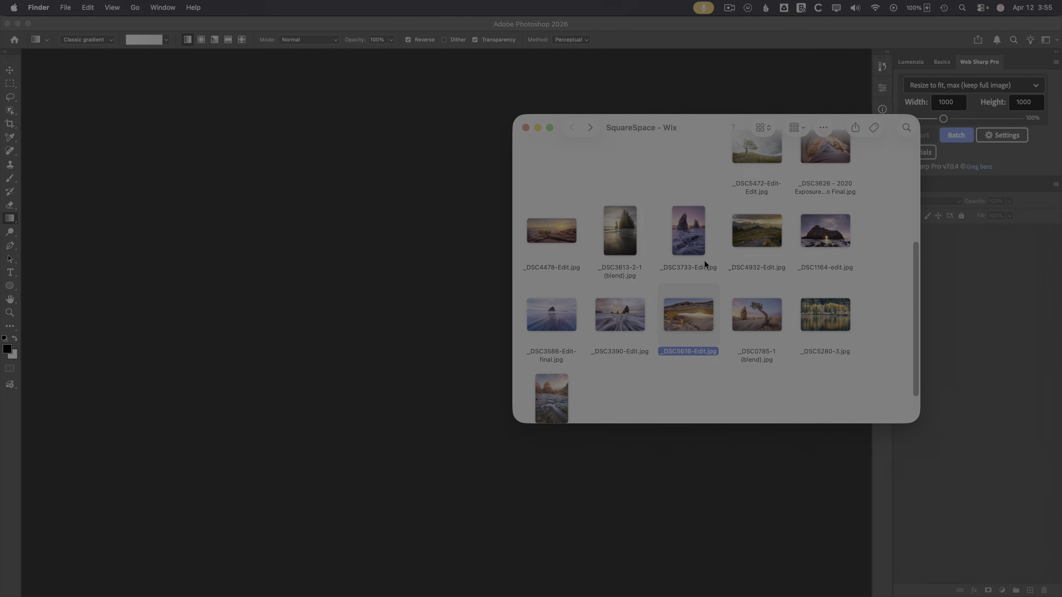